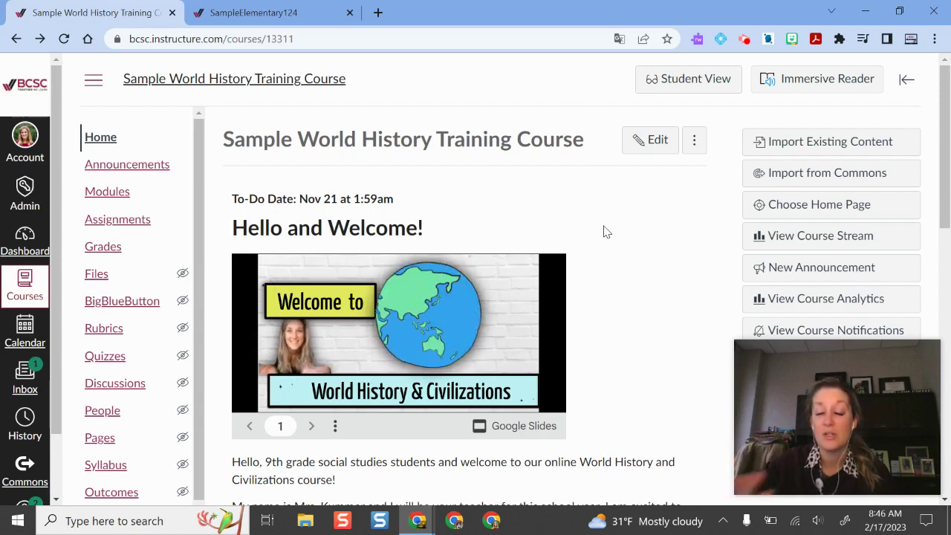
Open the Explain: Endangered Species assignment from the SampleElementary124 subject's assignments and review its instructions.
left_click(298, 10)
scroll(459, 276, "down", 2)
scroll(490, 257, "up", 2)
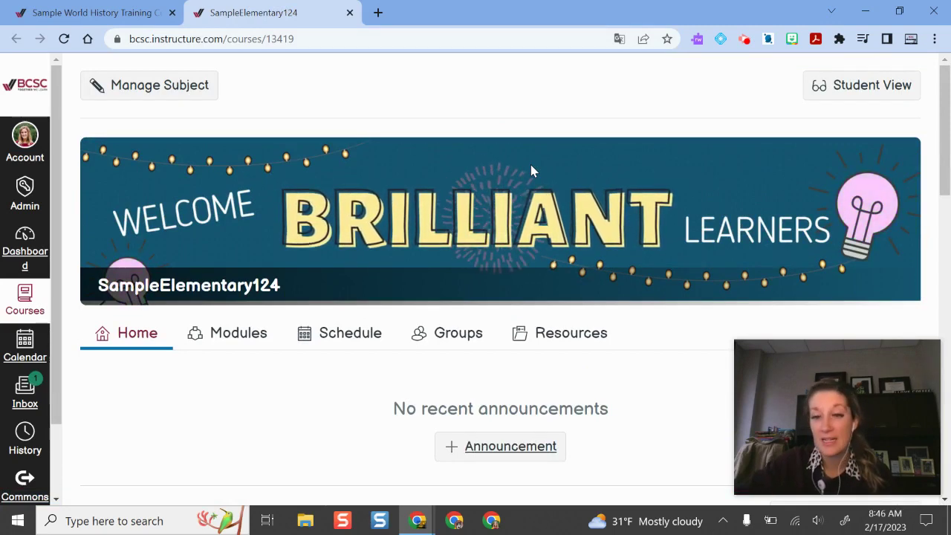
left_click(175, 87)
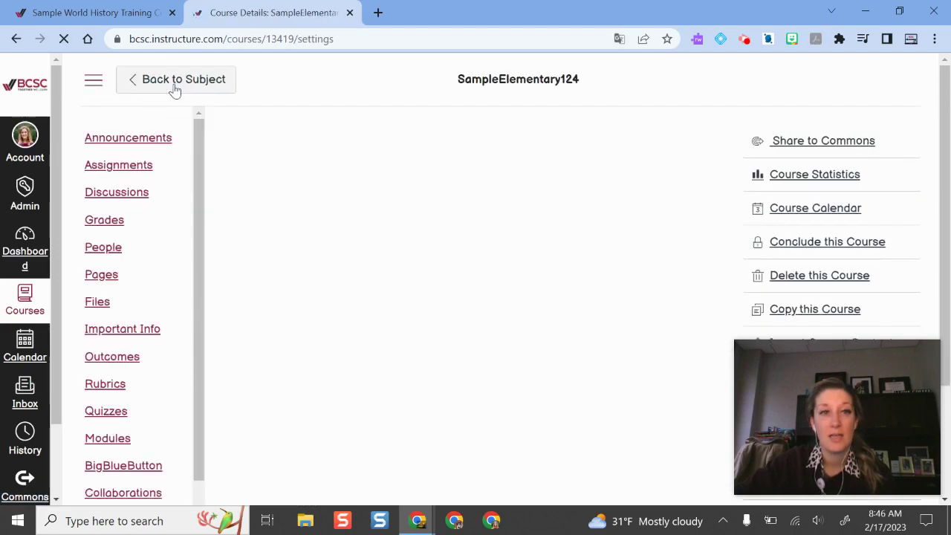
left_click(121, 168)
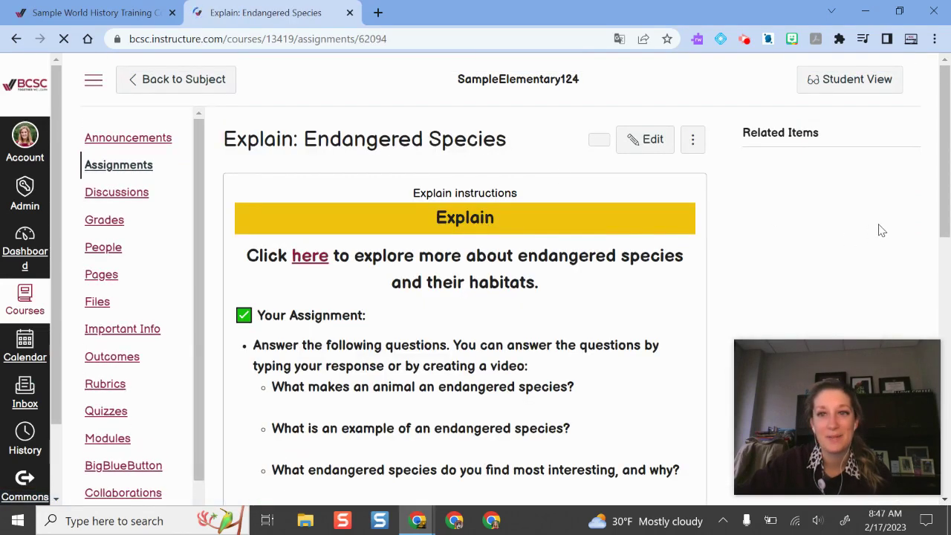
scroll(749, 304, "down", 5)
scroll(777, 270, "up", 5)
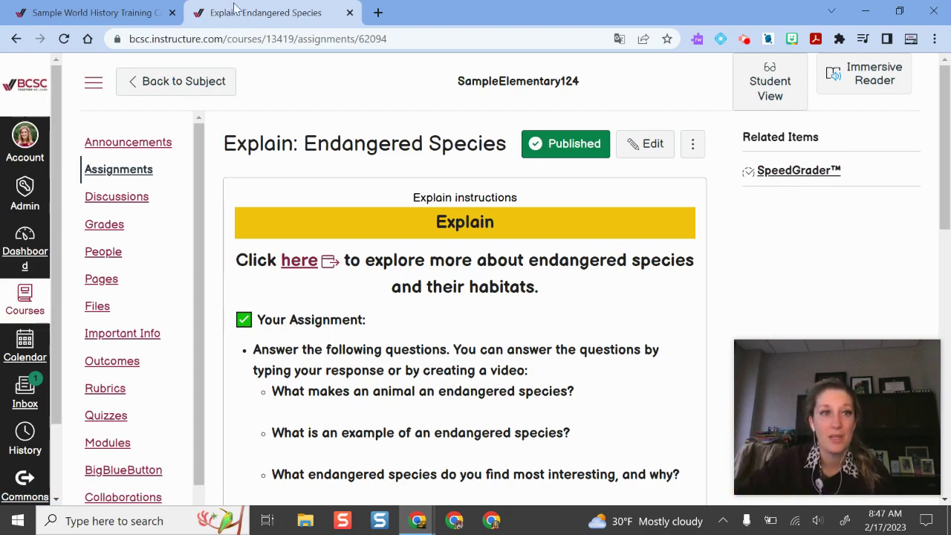
Switch back to the World History course tab and open Sample World History Training Course from the Dashboard.
left_click(100, 14)
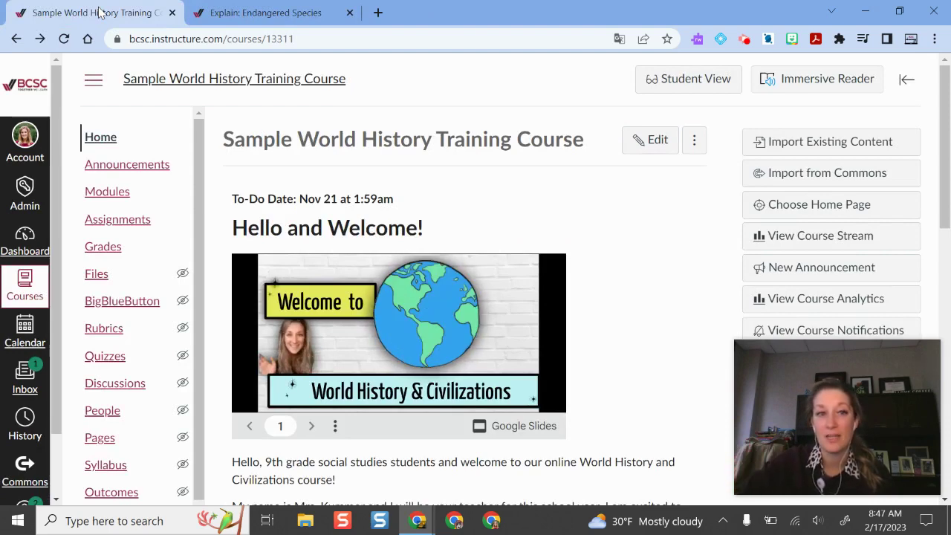
left_click_drag(829, 335, 726, 49)
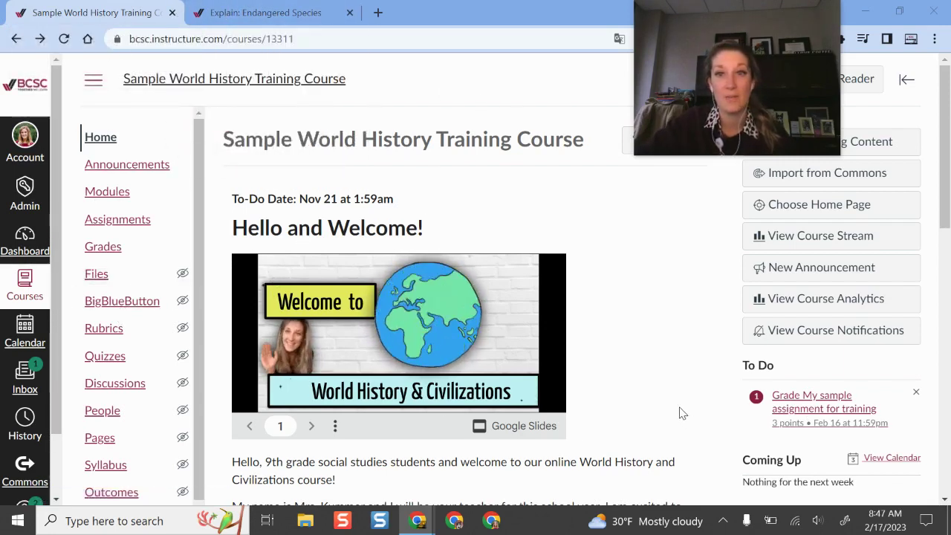
left_click(23, 248)
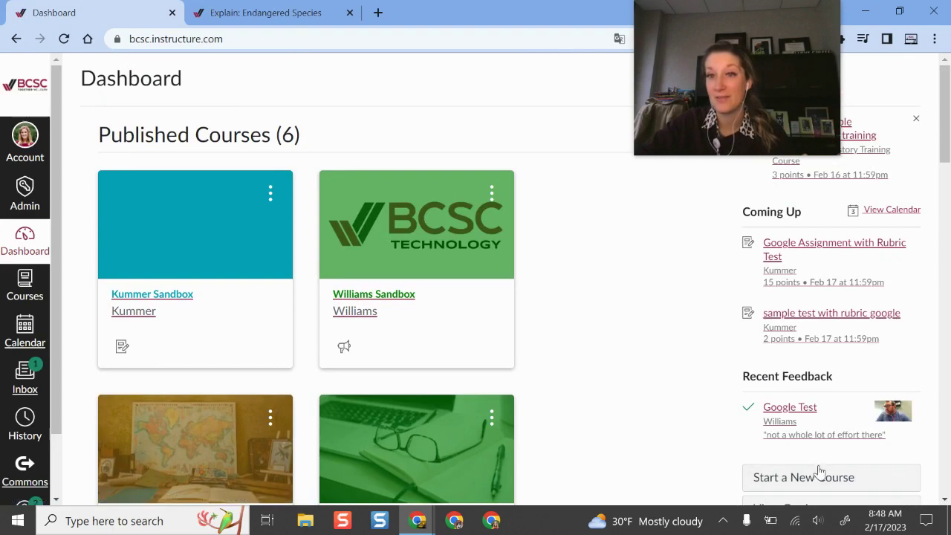
left_click_drag(829, 107, 690, 107)
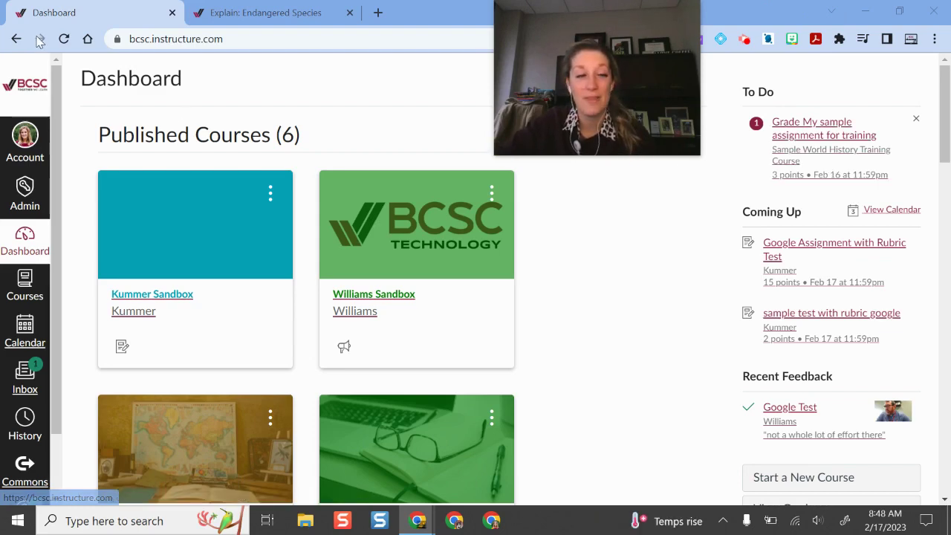
scroll(297, 305, "down", 5)
left_click(185, 313)
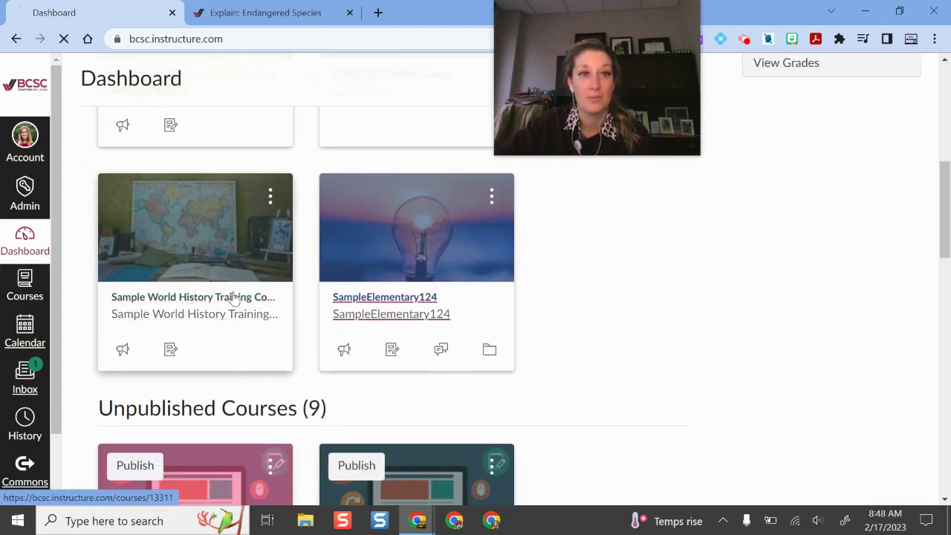
left_click_drag(553, 104, 830, 126)
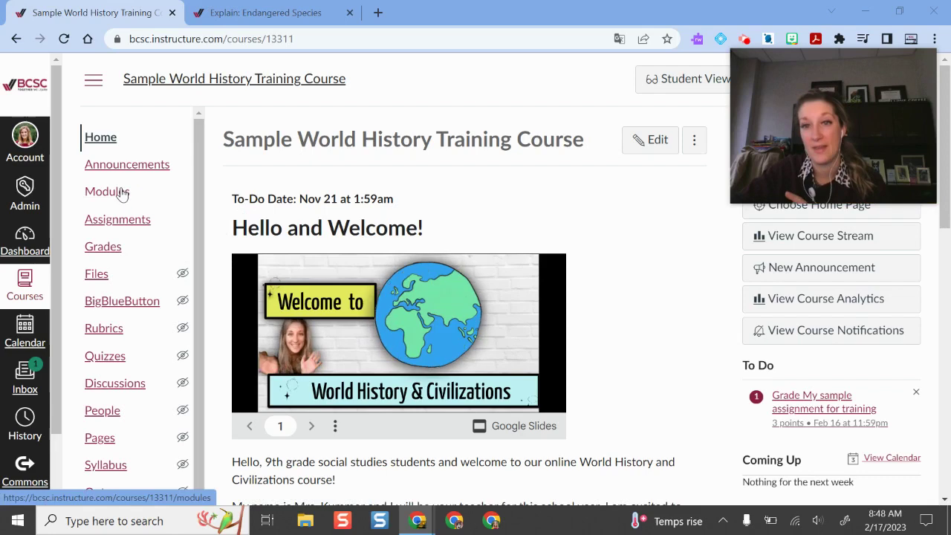
Open the course's Assignments list, hide and show the course navigation, and look through the list to My sample assignment for training.
left_click(121, 223)
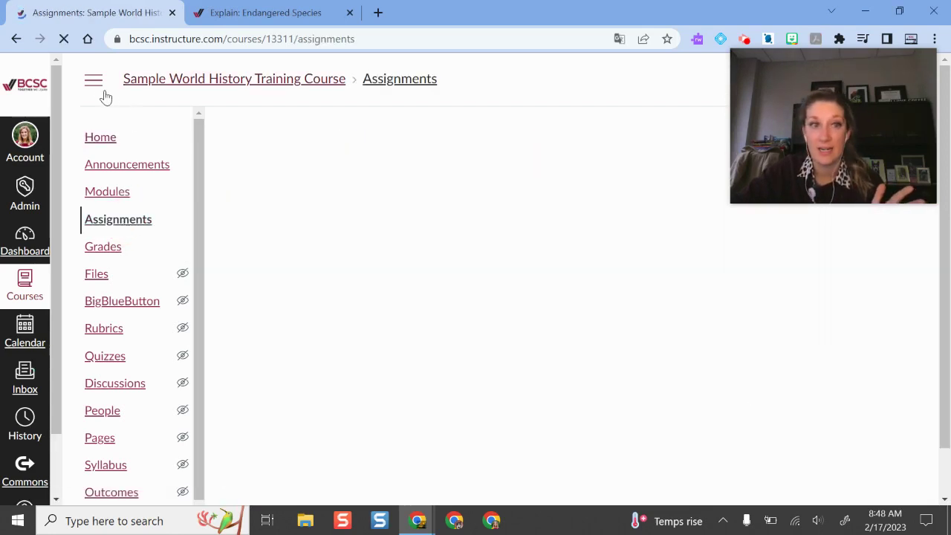
left_click(94, 83)
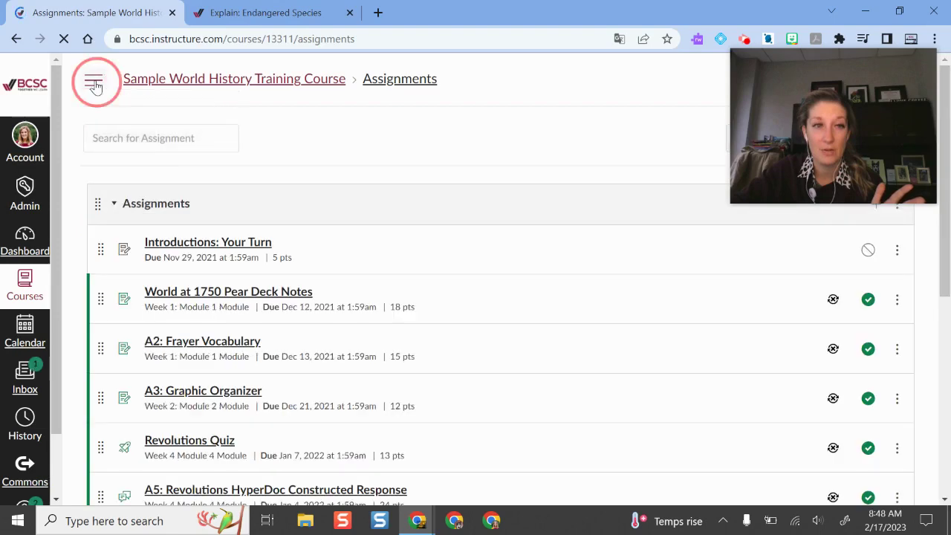
left_click(94, 83)
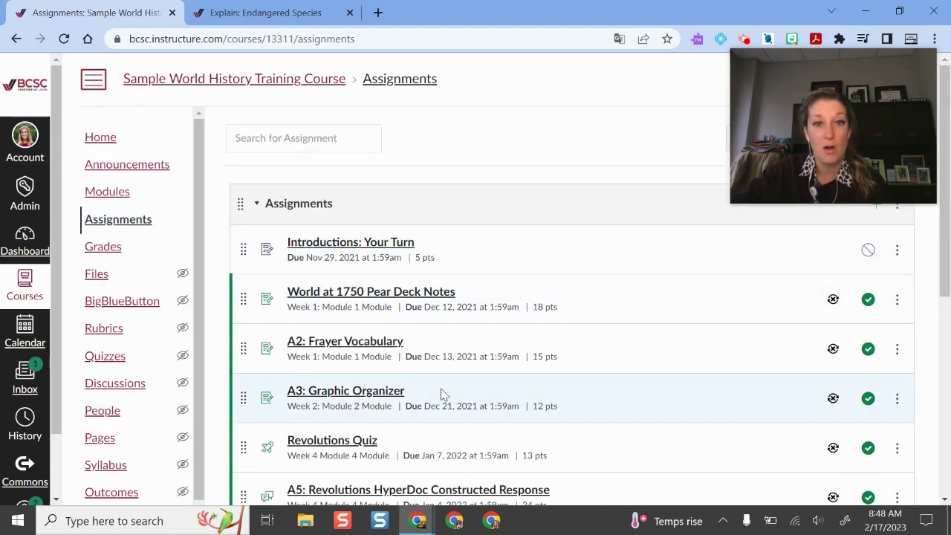
scroll(456, 364, "down", 5)
scroll(470, 357, "up", 5)
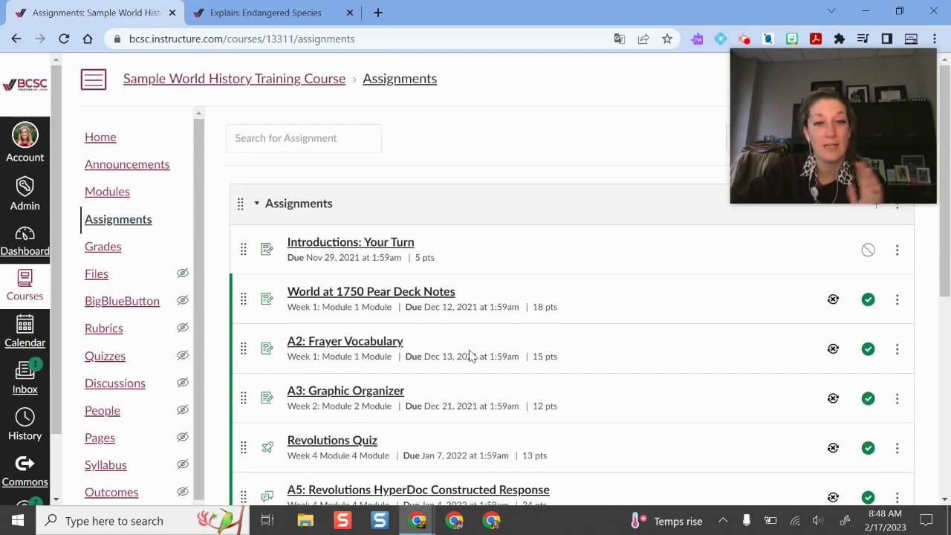
scroll(386, 250, "down", 4)
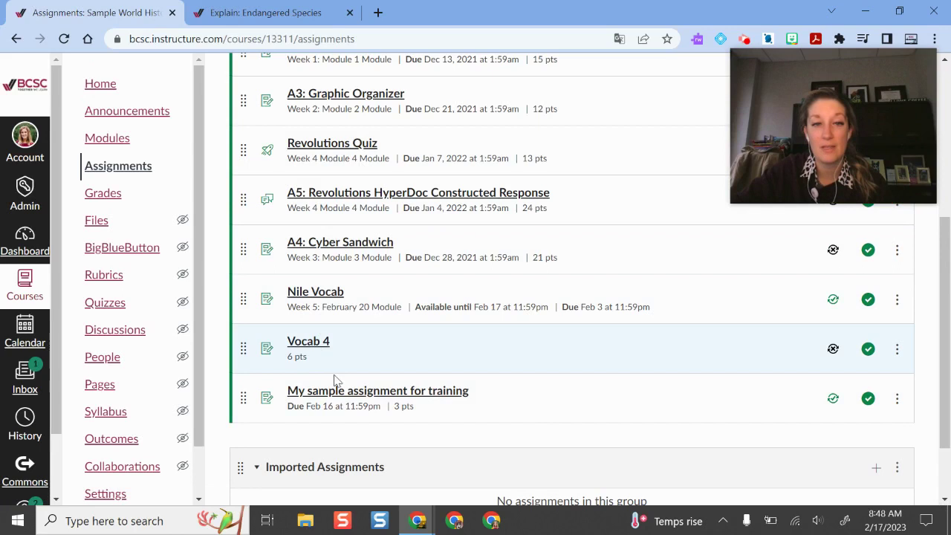
left_click(101, 83)
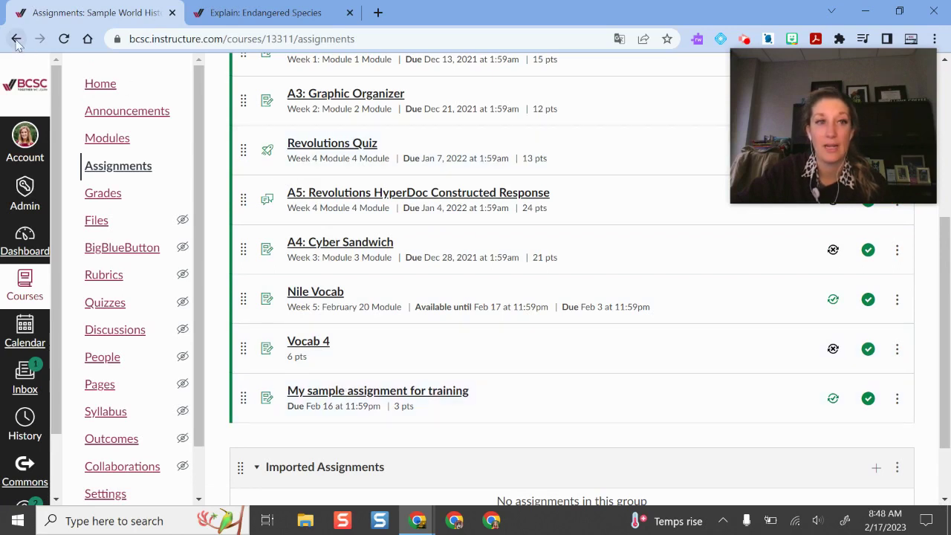
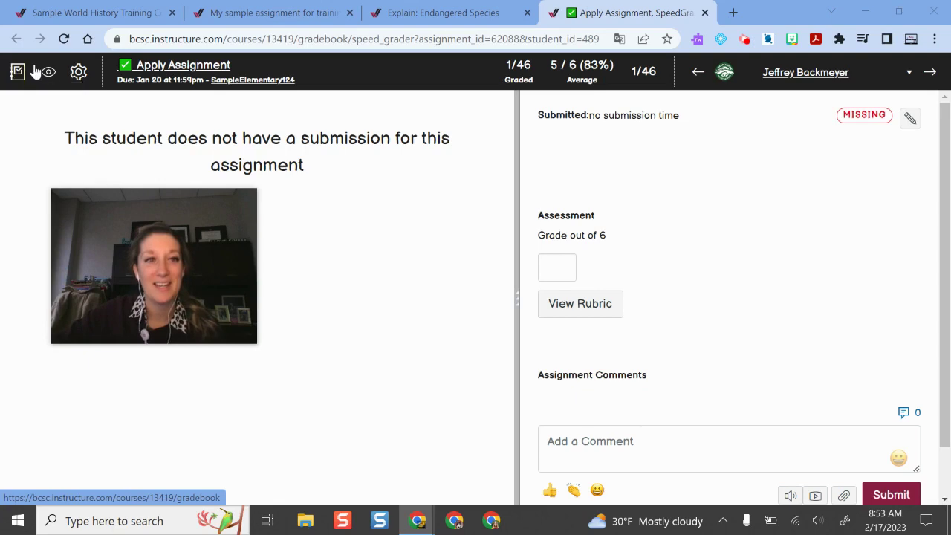
Look at the grade posting choices and the SpeedGrader settings choices for the Apply Assignment.
left_click(49, 74)
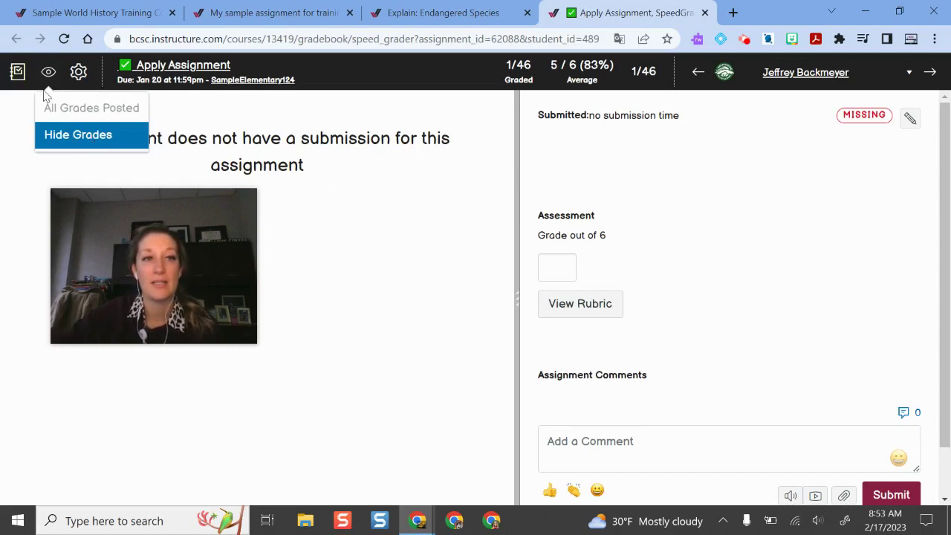
left_click(252, 139)
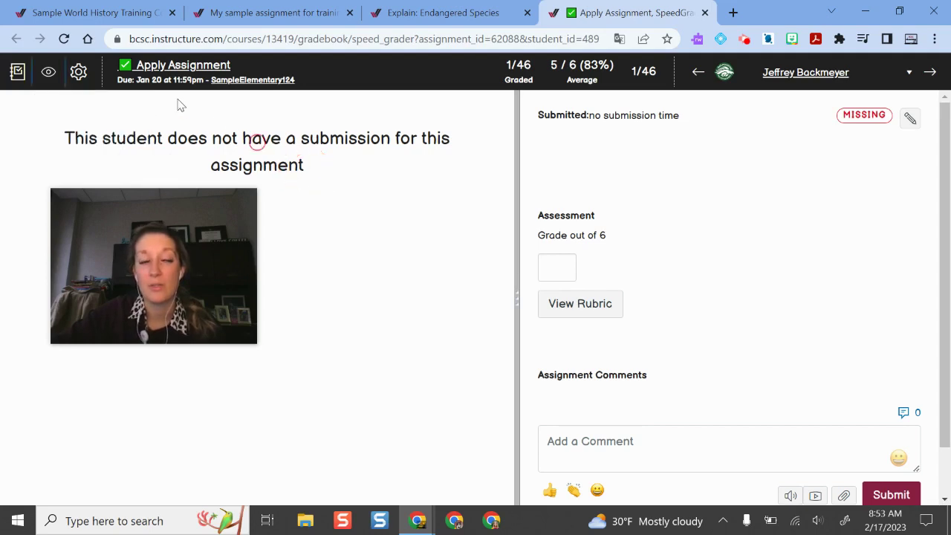
left_click(78, 72)
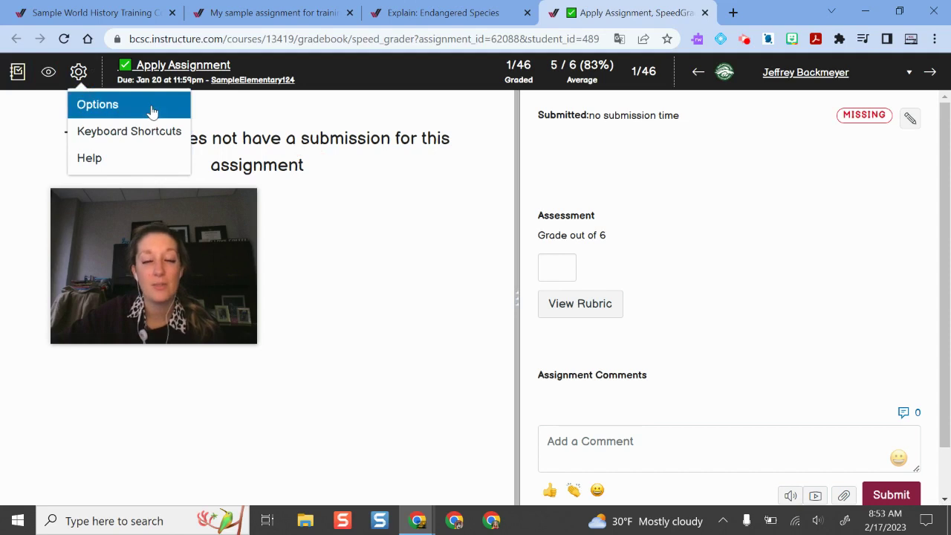
key("Escape")
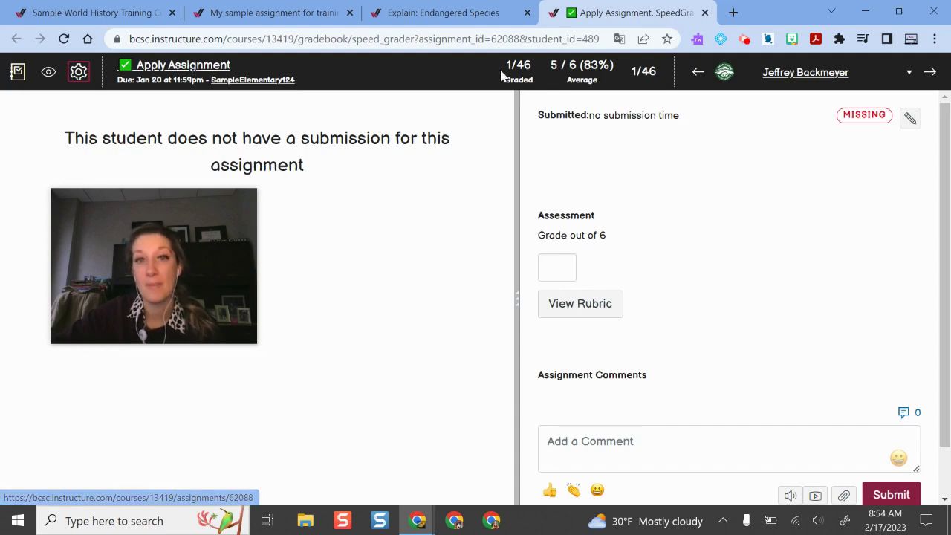
Examine the graded count, average score and student position for the Apply Assignment in SpeedGrader.
left_click_drag(520, 64, 530, 80)
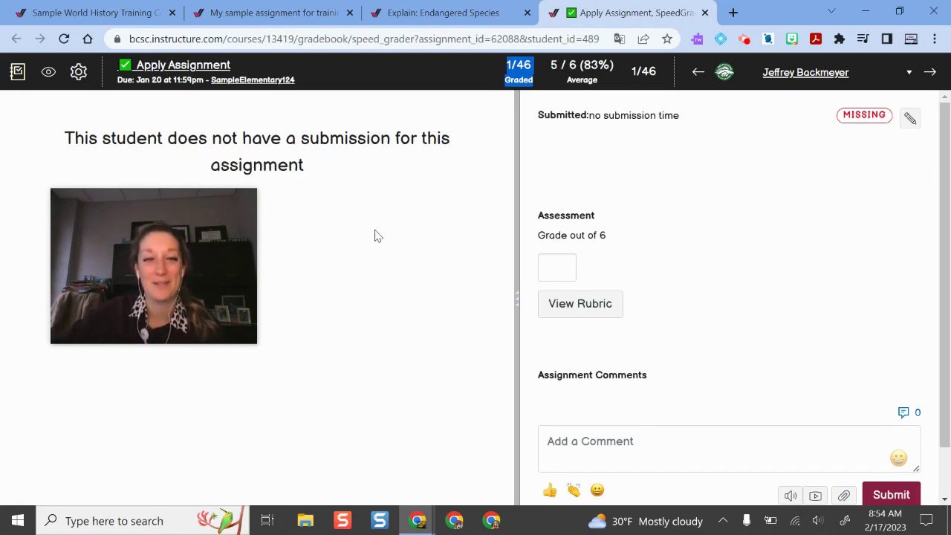
left_click(721, 151)
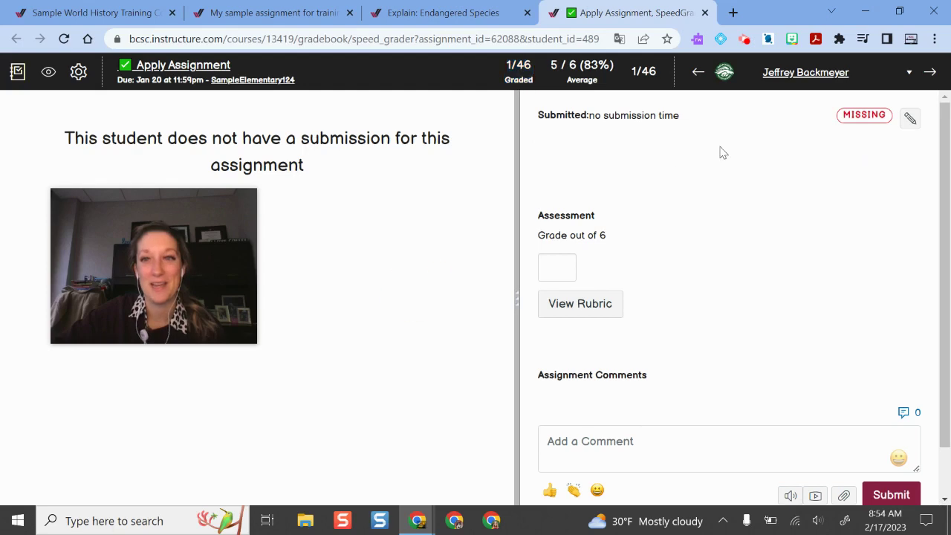
triple_click(506, 67)
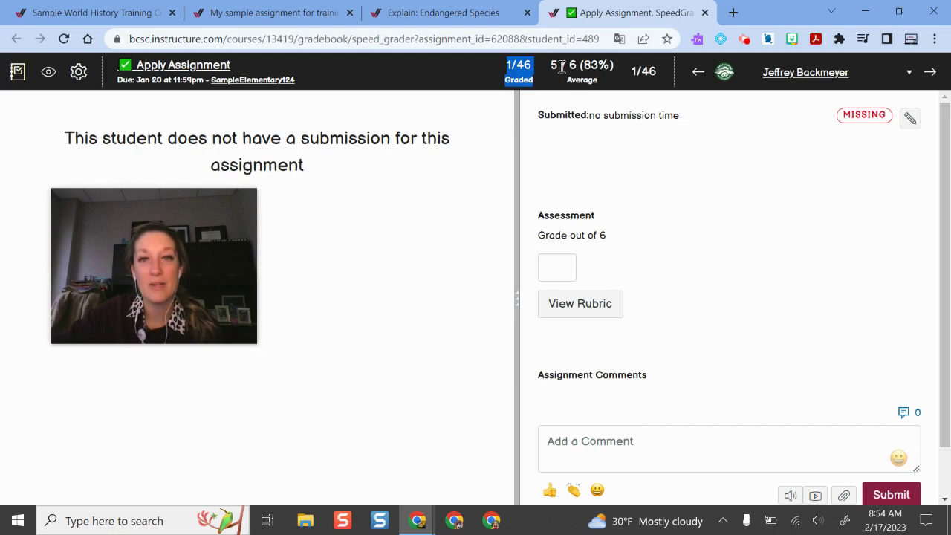
triple_click(617, 80)
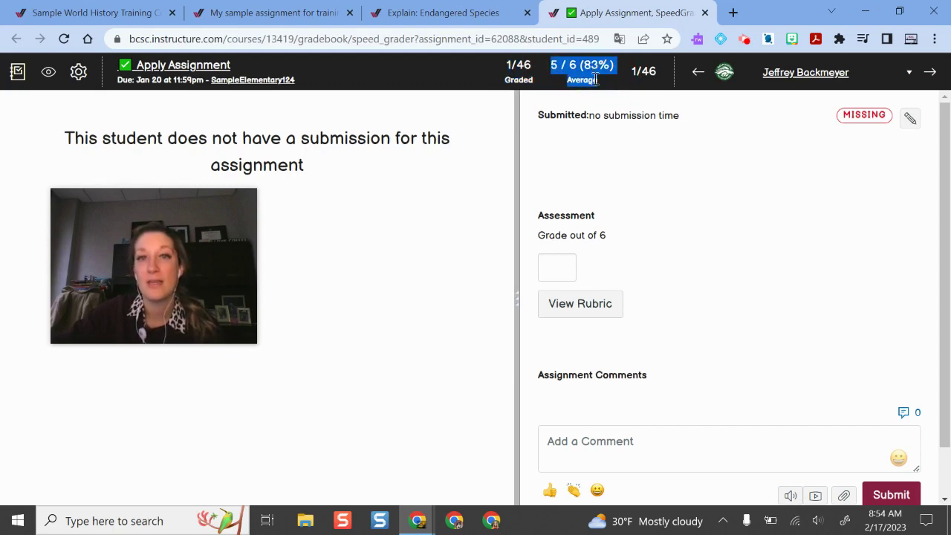
left_click(641, 72)
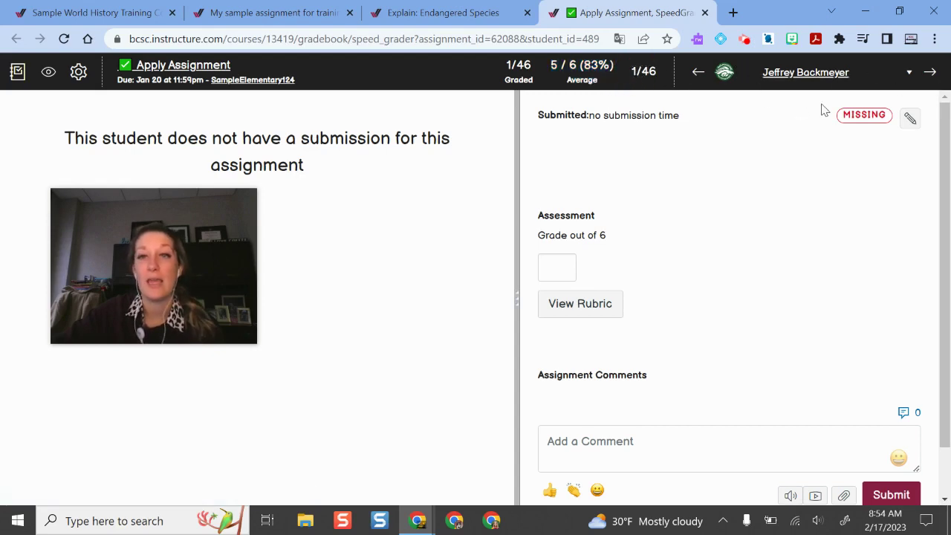
Look through the list of students for the Apply Assignment and return to its beginning.
left_click(908, 74)
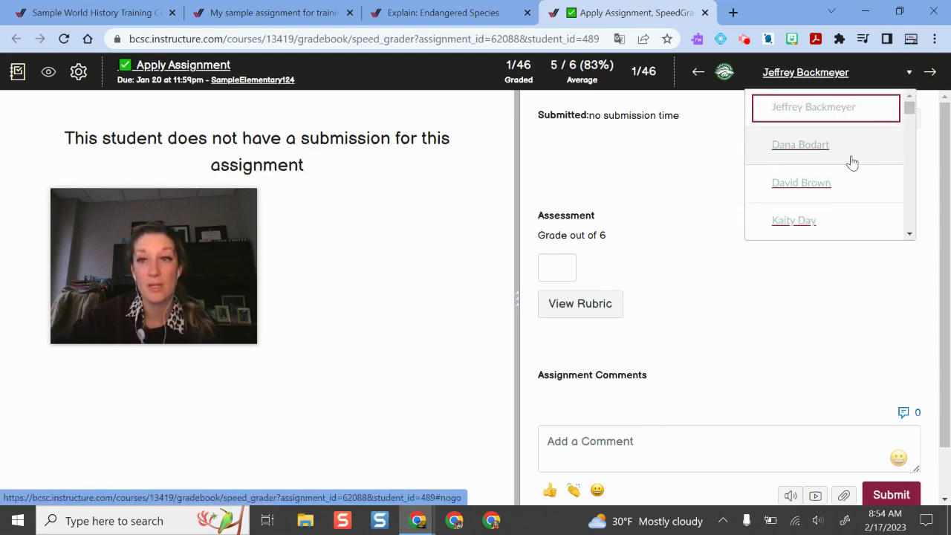
scroll(850, 171, "down", 5)
scroll(853, 189, "down", 3)
scroll(874, 179, "up", 10)
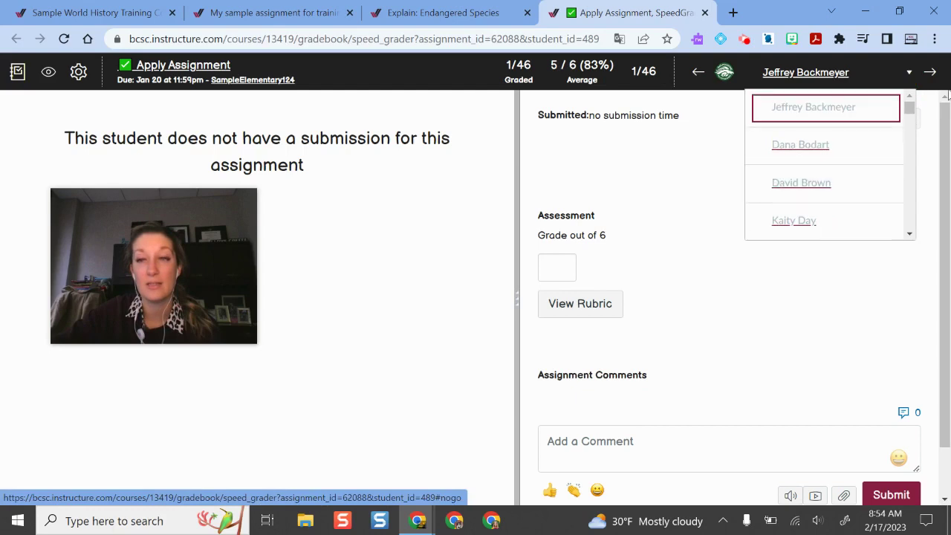
Advance two students in SpeedGrader and go back one to view the second student's submission.
left_click(929, 74)
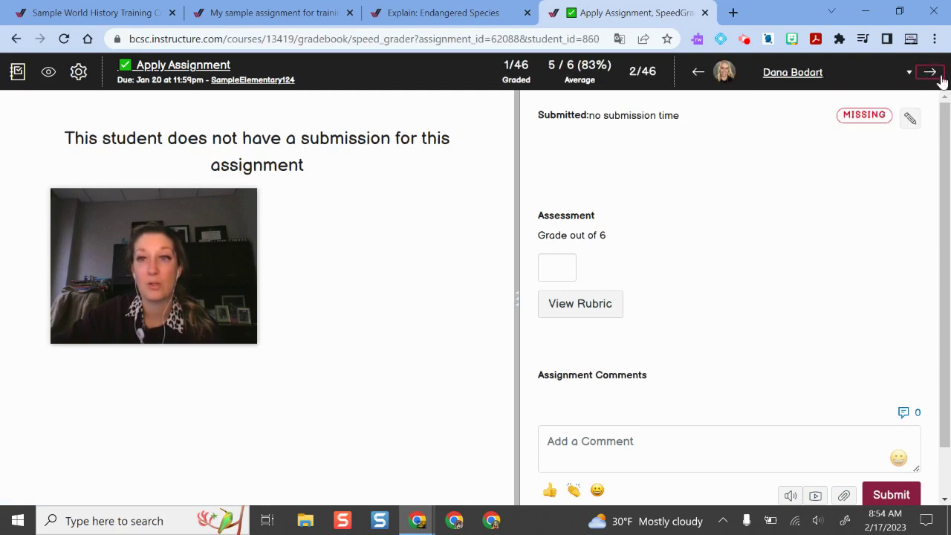
left_click(931, 74)
left_click(698, 73)
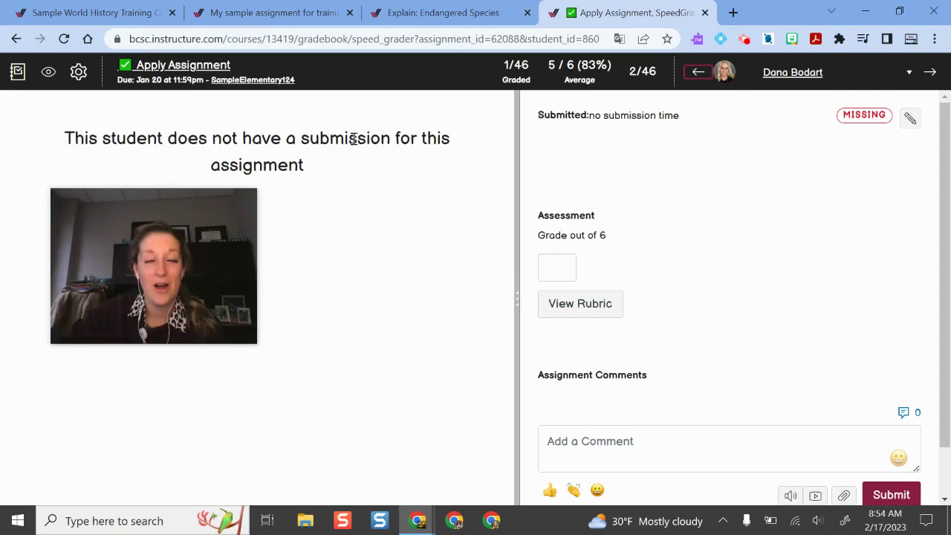
Open the graded student near the end of the student list, and go back one student to the missing submission.
left_click_drag(227, 310, 596, 233)
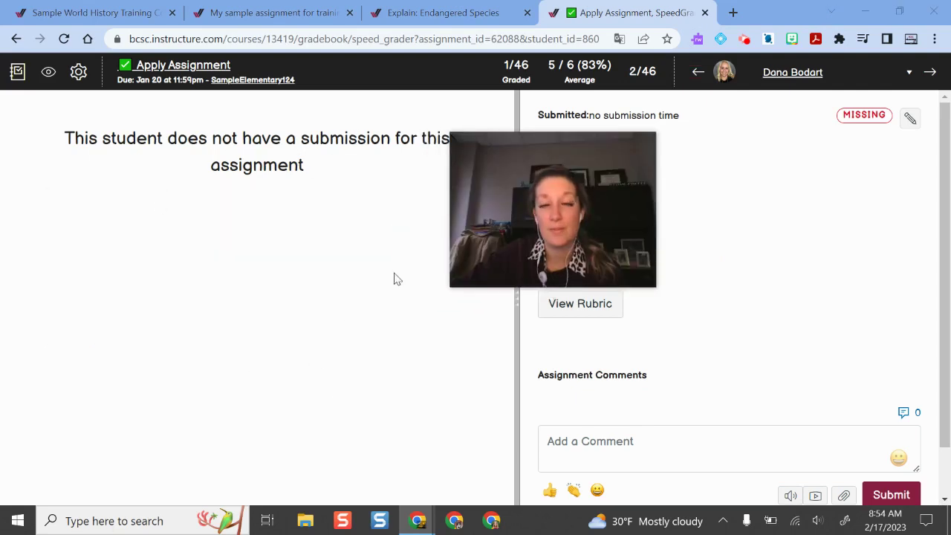
mouse_move(648, 159)
left_click(908, 74)
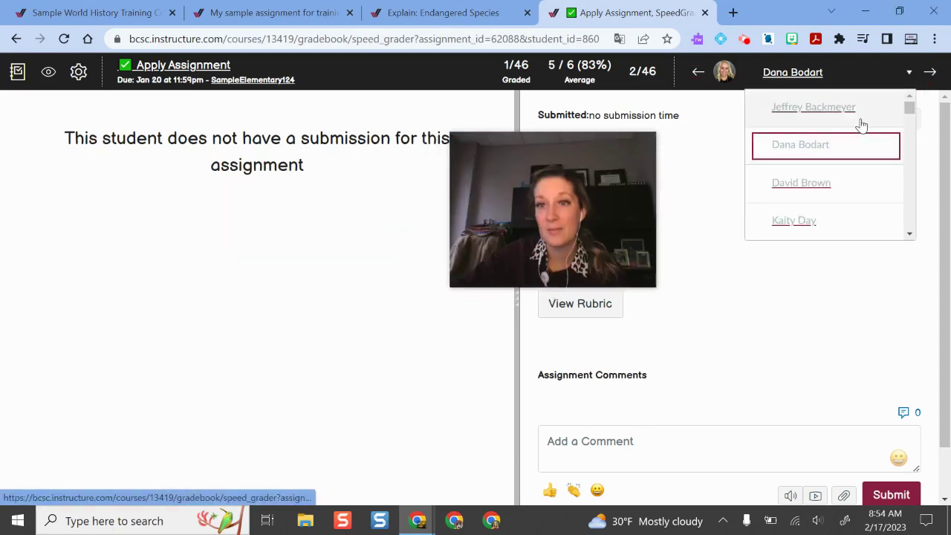
scroll(859, 144, "down", 4)
scroll(859, 142, "down", 5)
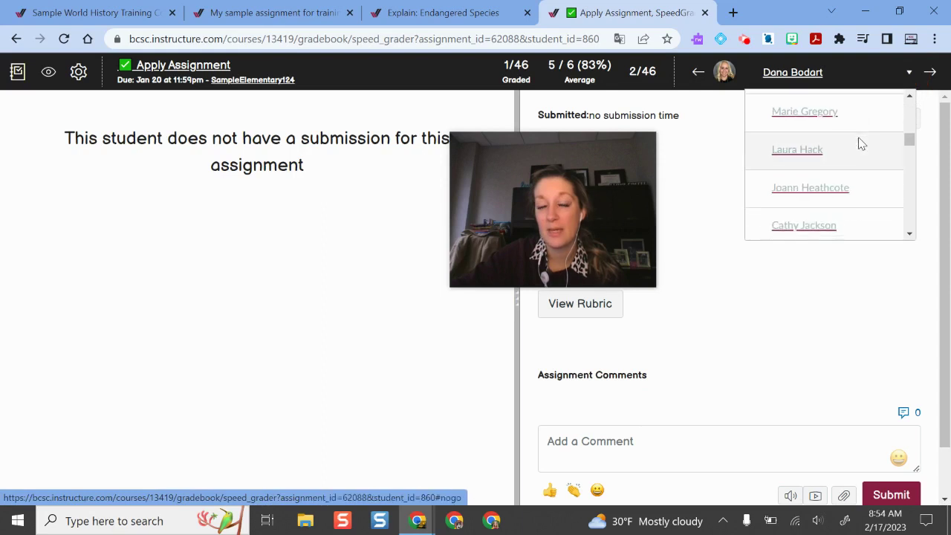
scroll(860, 141, "down", 5)
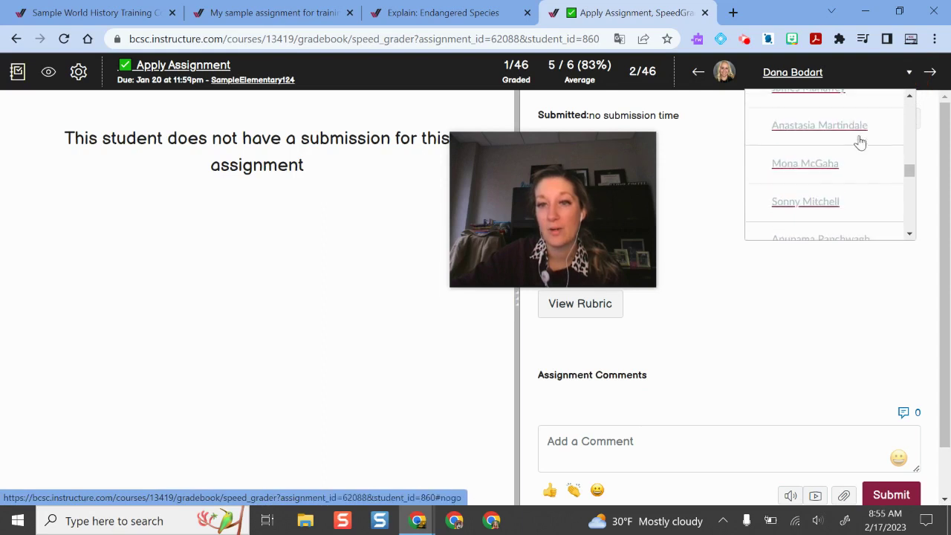
scroll(861, 142, "down", 5)
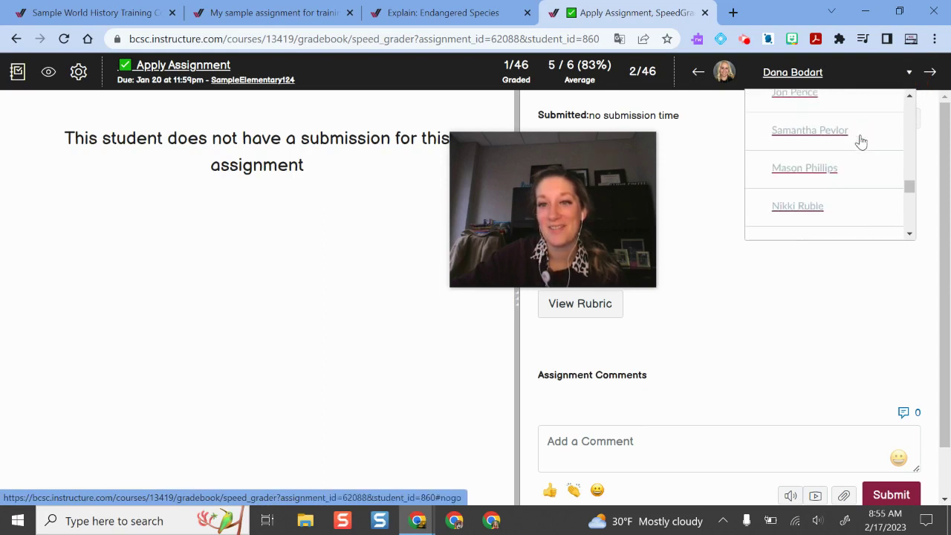
scroll(862, 142, "down", 5)
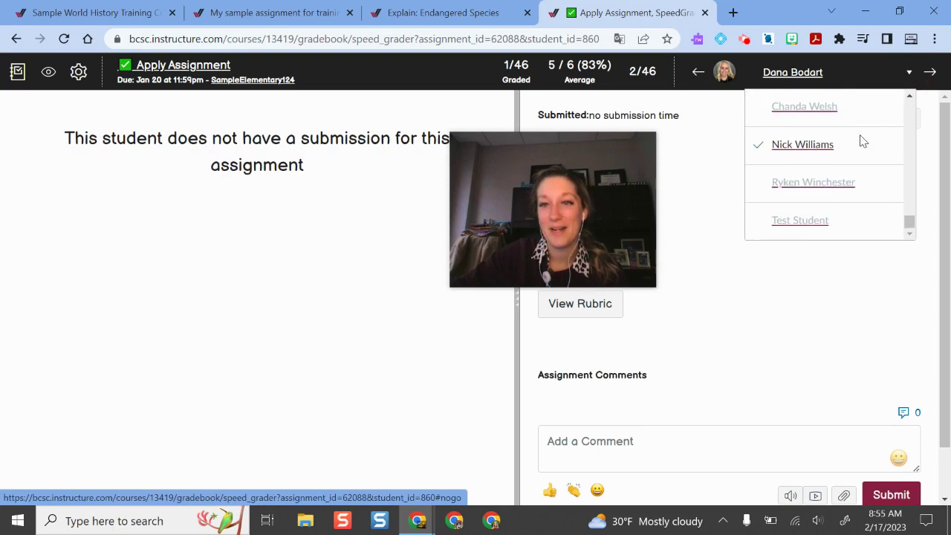
left_click(820, 145)
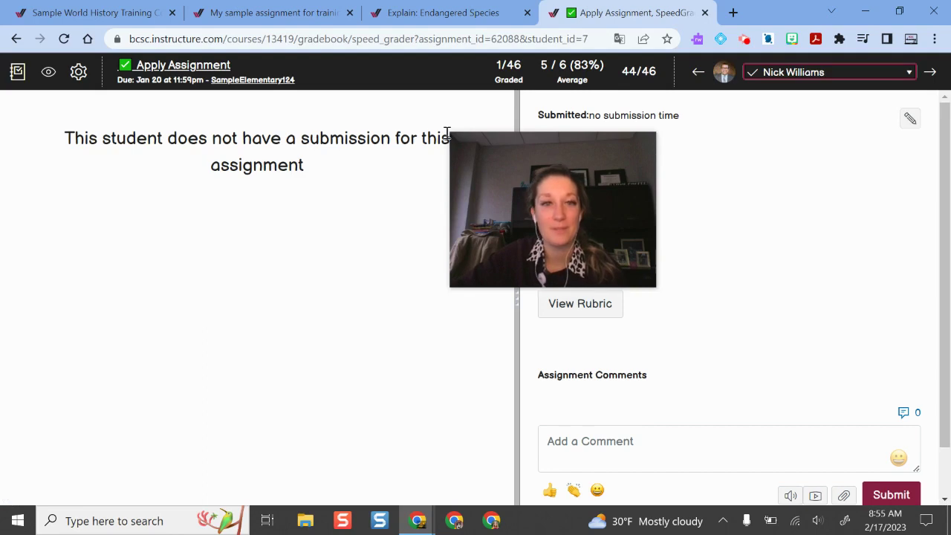
left_click_drag(615, 234, 293, 164)
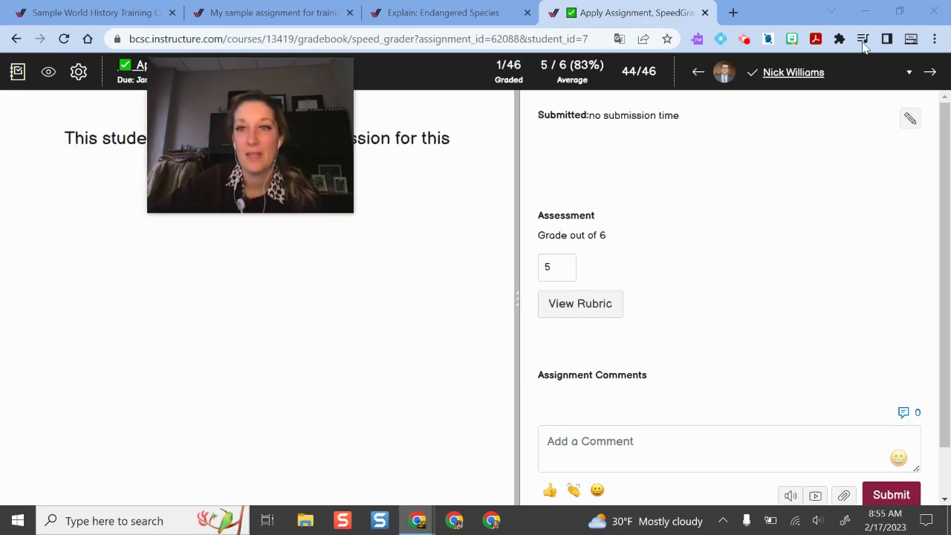
left_click(698, 72)
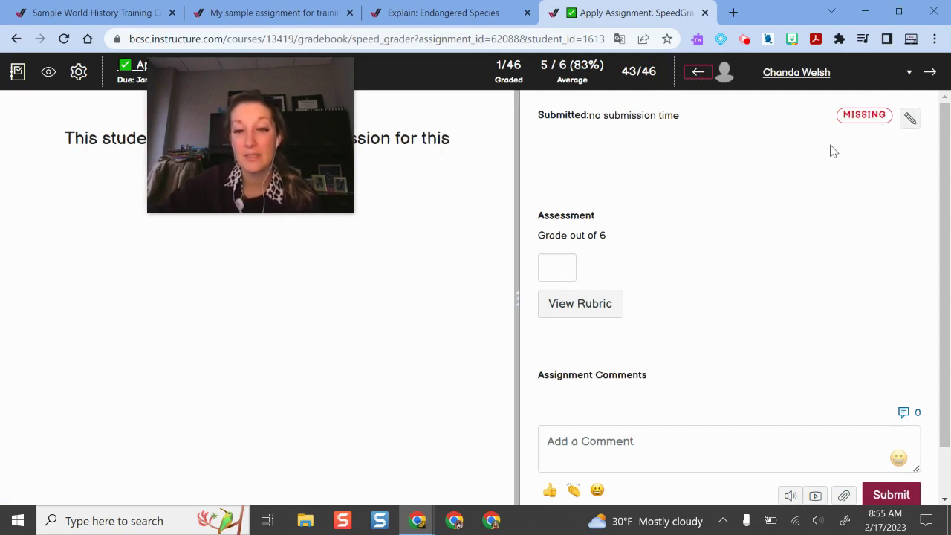
Set the submission's status to Late, select its days-late value, and switch the status back to Missing.
left_click(909, 119)
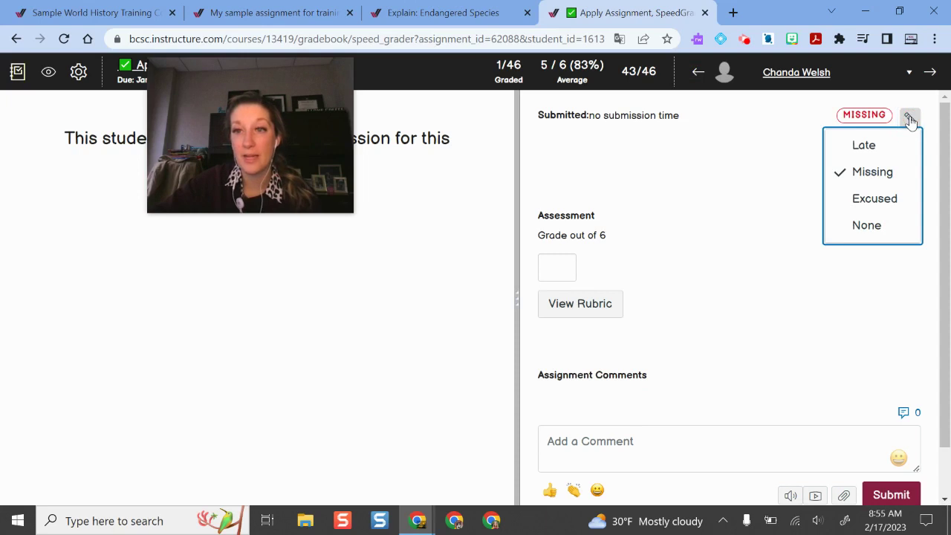
left_click(888, 145)
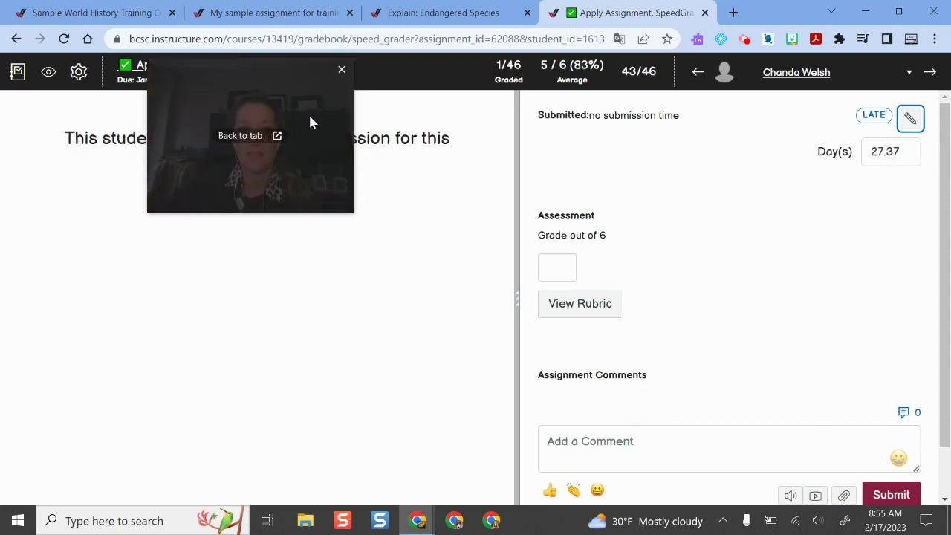
left_click_drag(309, 115, 278, 243)
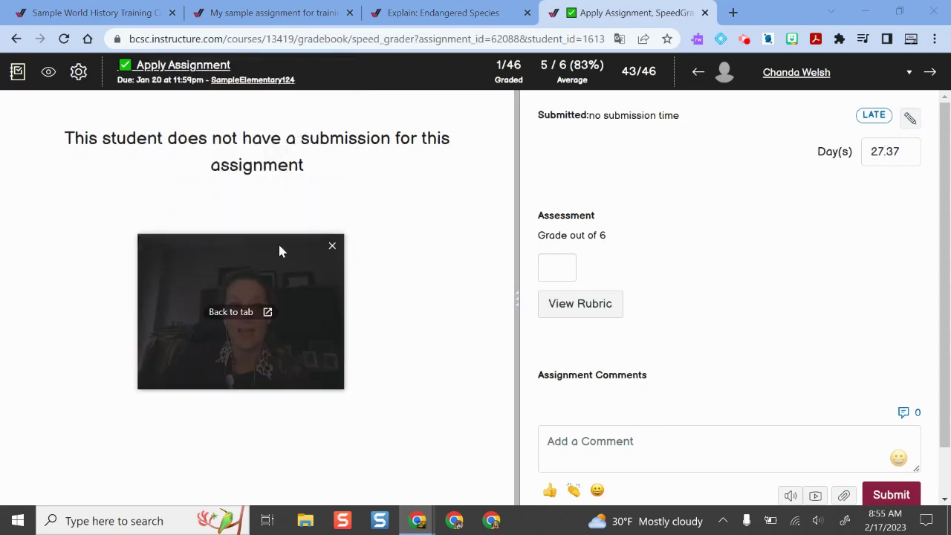
left_click(900, 151)
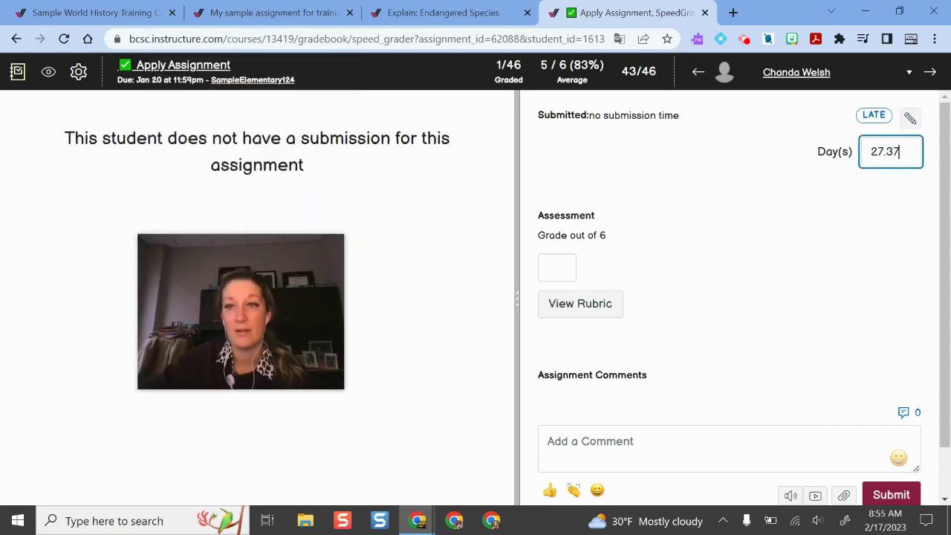
left_click(910, 120)
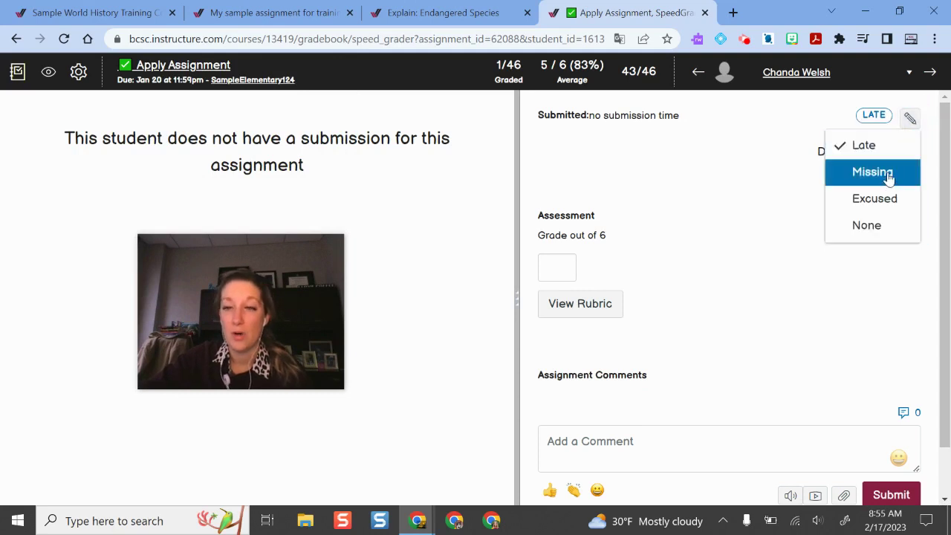
left_click(889, 175)
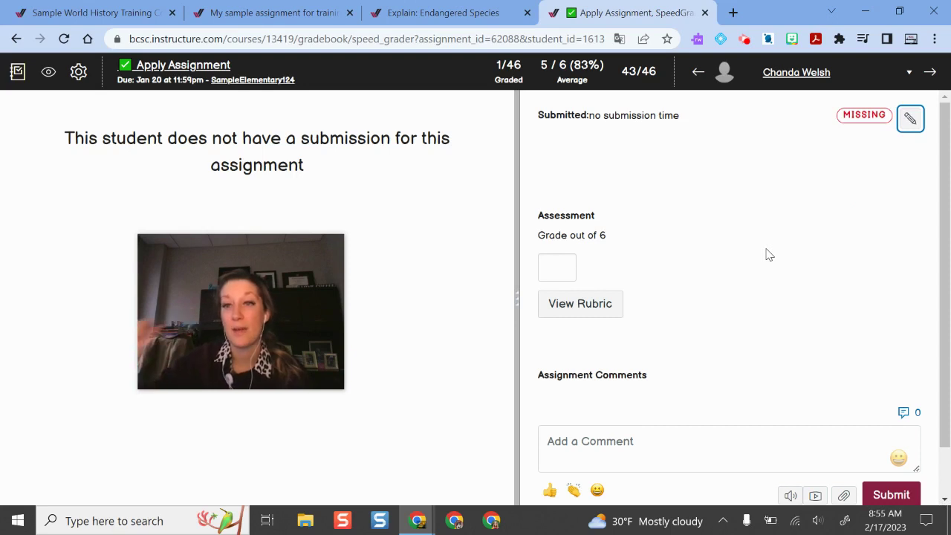
Mark the missing submission as Excused, and change its status to None.
left_click(912, 121)
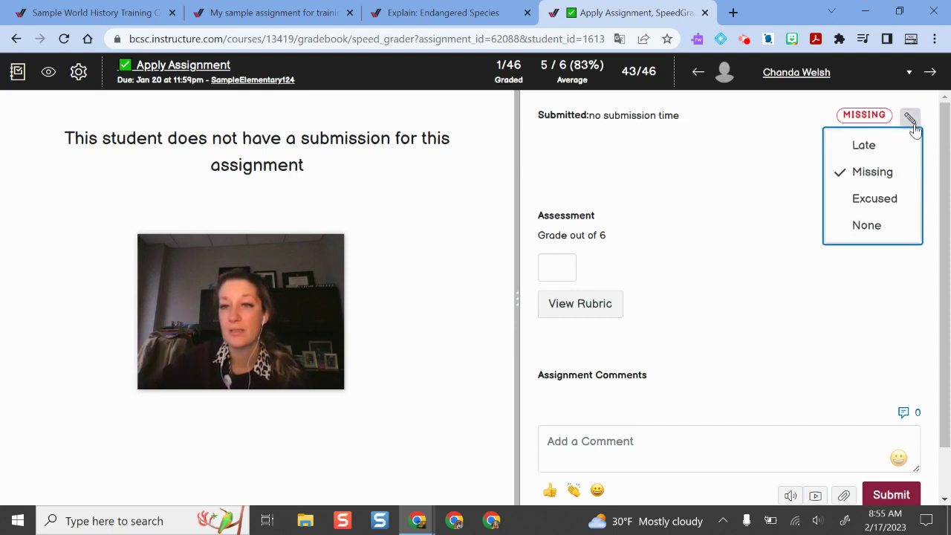
left_click(891, 201)
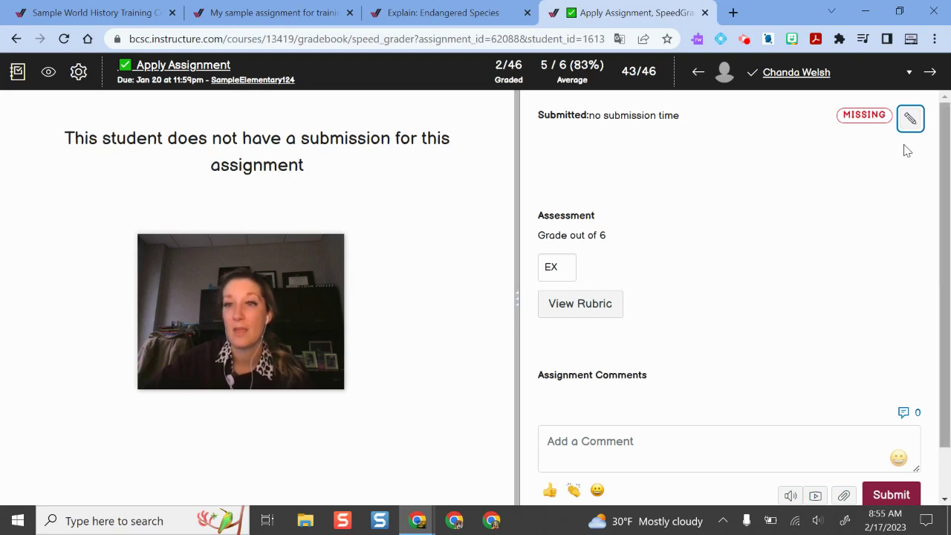
left_click(908, 121)
left_click(880, 236)
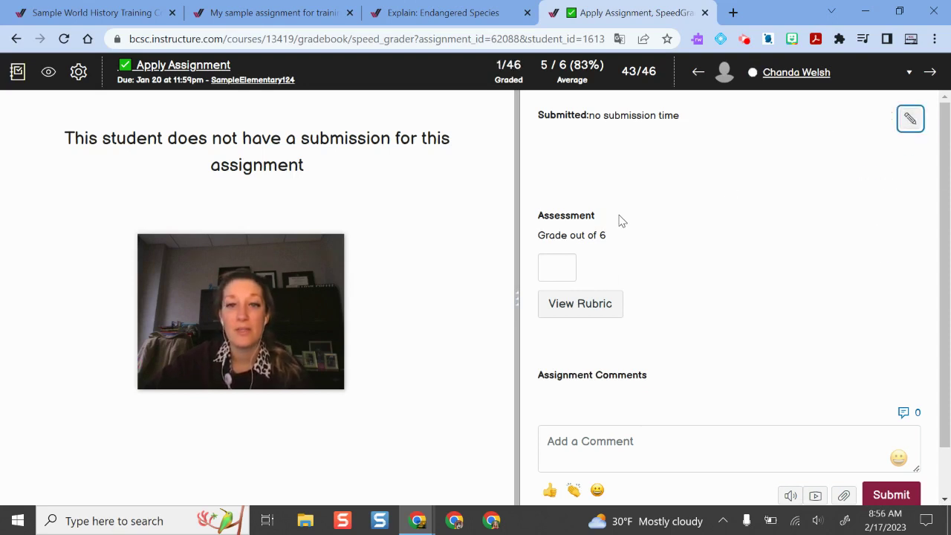
Open the Endangered Species Project rubric and widen the grading pane until all rating and points columns fit.
scroll(623, 223, "down", 1)
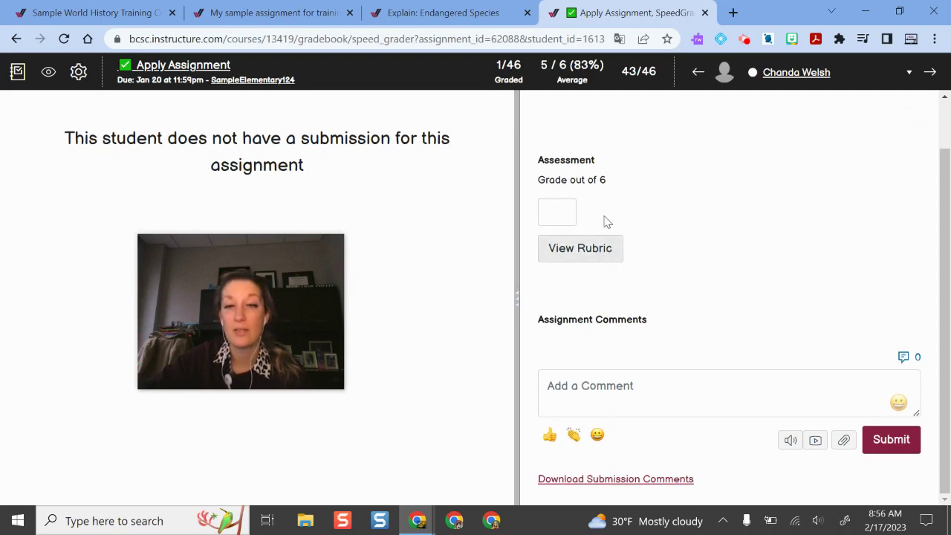
scroll(849, 223, "up", 1)
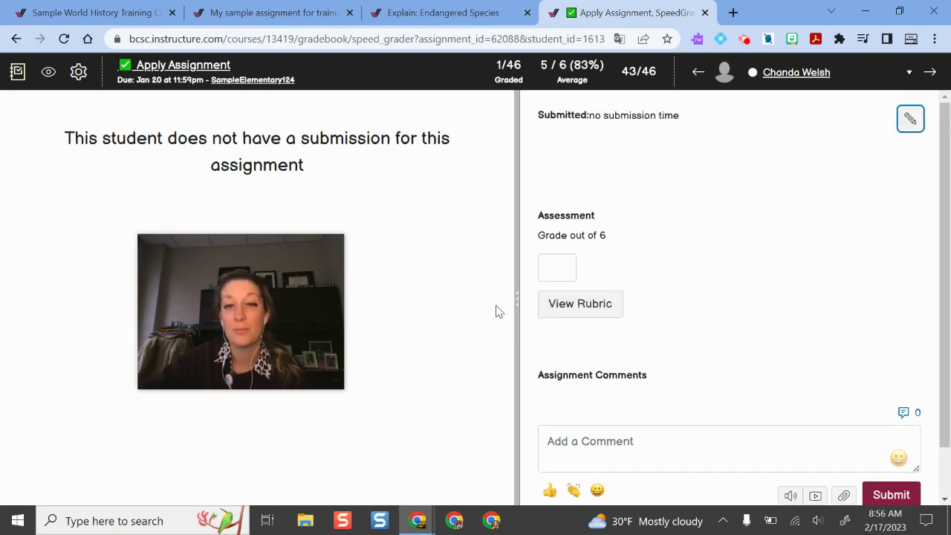
left_click_drag(517, 305, 420, 300)
scroll(639, 253, "down", 1)
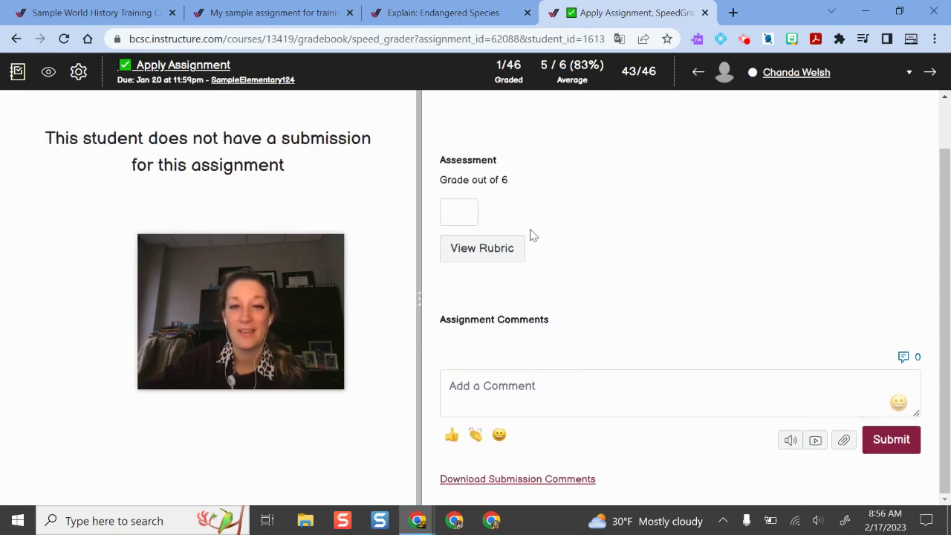
left_click(494, 251)
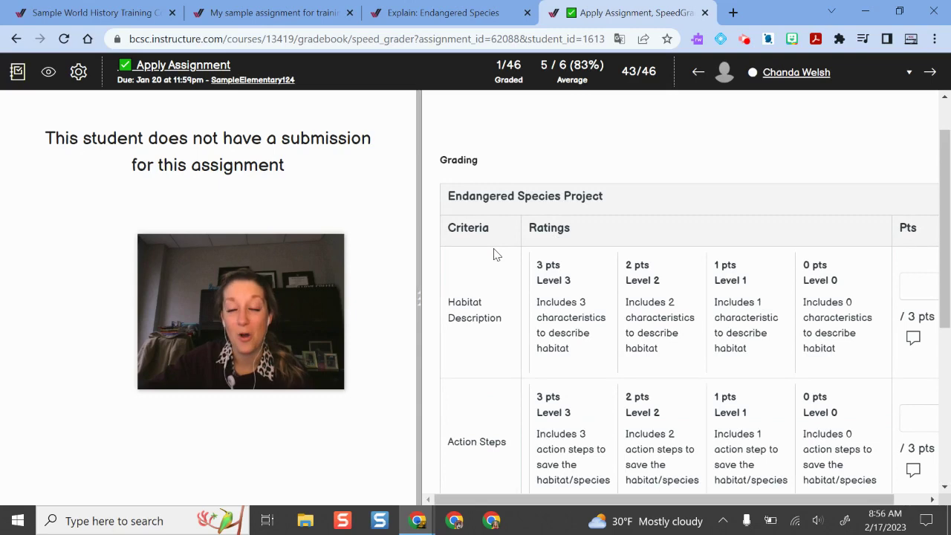
left_click_drag(420, 305, 286, 229)
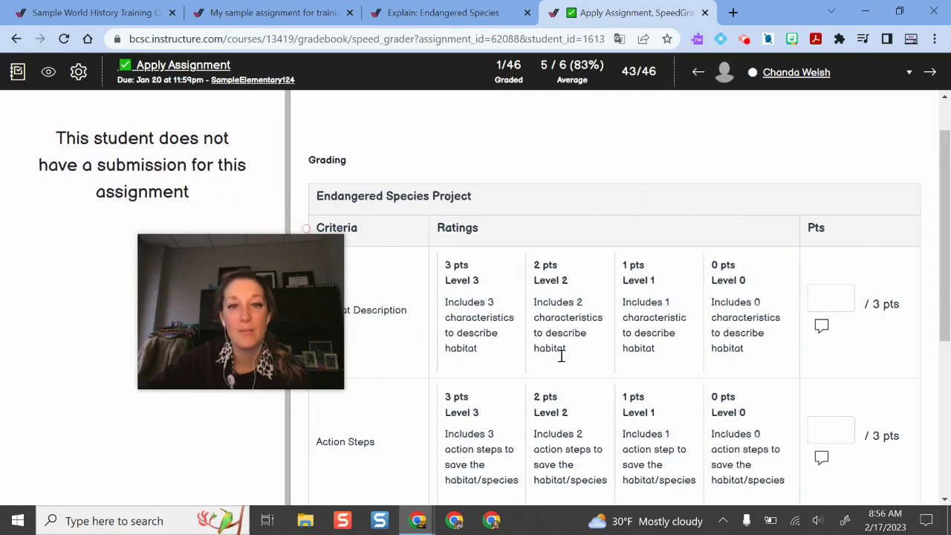
mouse_move(307, 320)
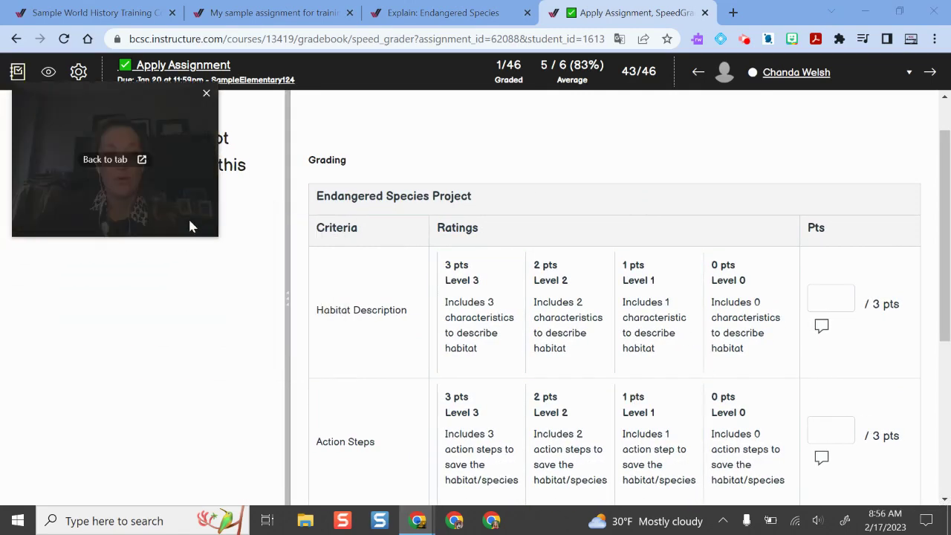
left_click_drag(287, 312, 413, 341)
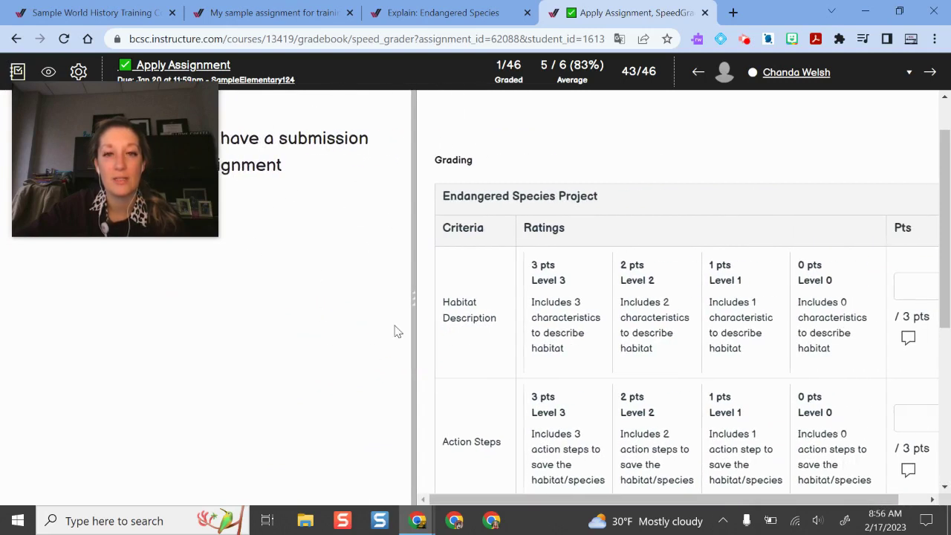
left_click_drag(416, 302, 252, 285)
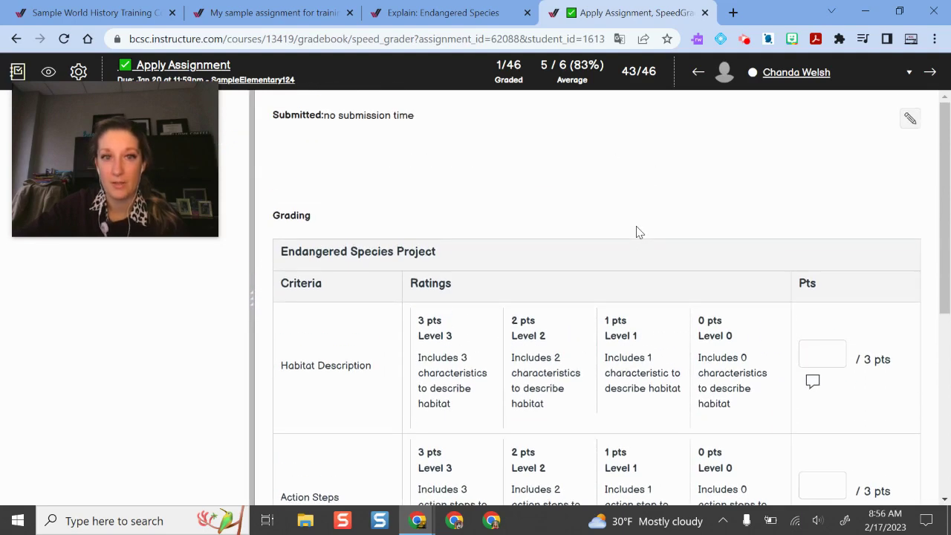
Rate Habitat Description at Level 2 (2 pts) and Action Steps at Level 3 (3 pts) in the rubric.
scroll(639, 230, "down", 3)
scroll(686, 206, "up", 1)
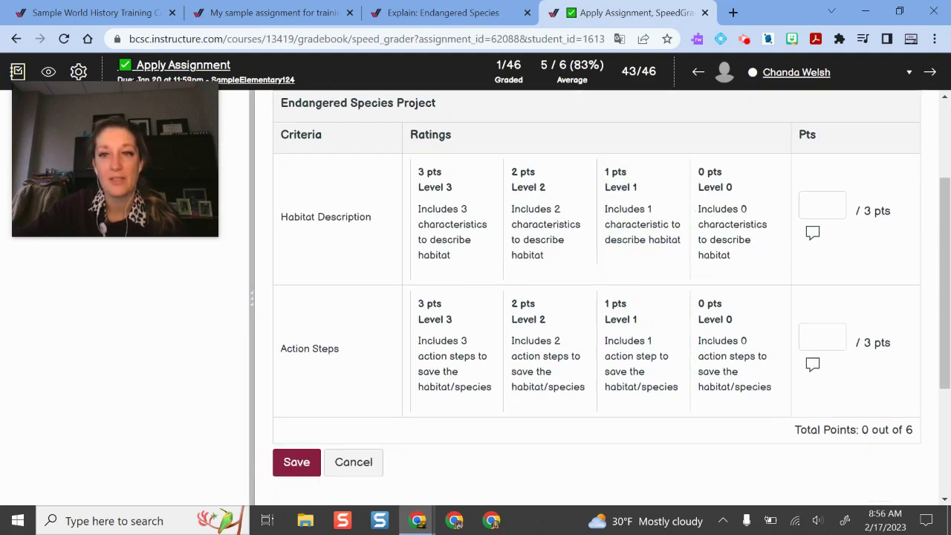
left_click_drag(942, 357, 943, 342)
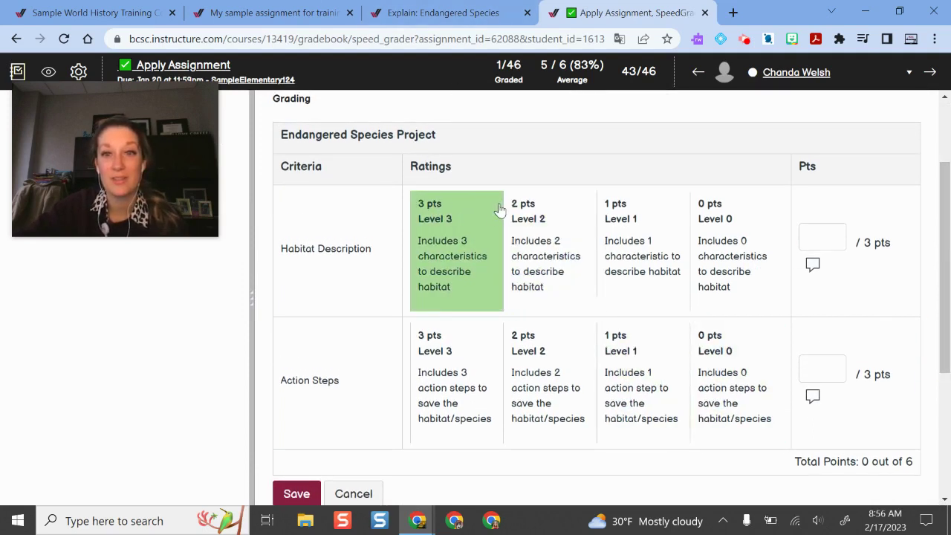
left_click(542, 238)
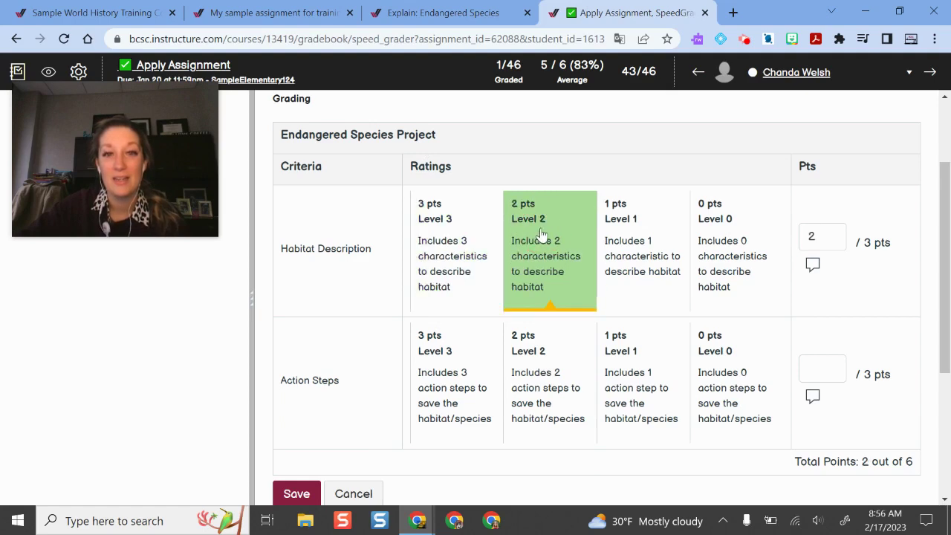
left_click(467, 374)
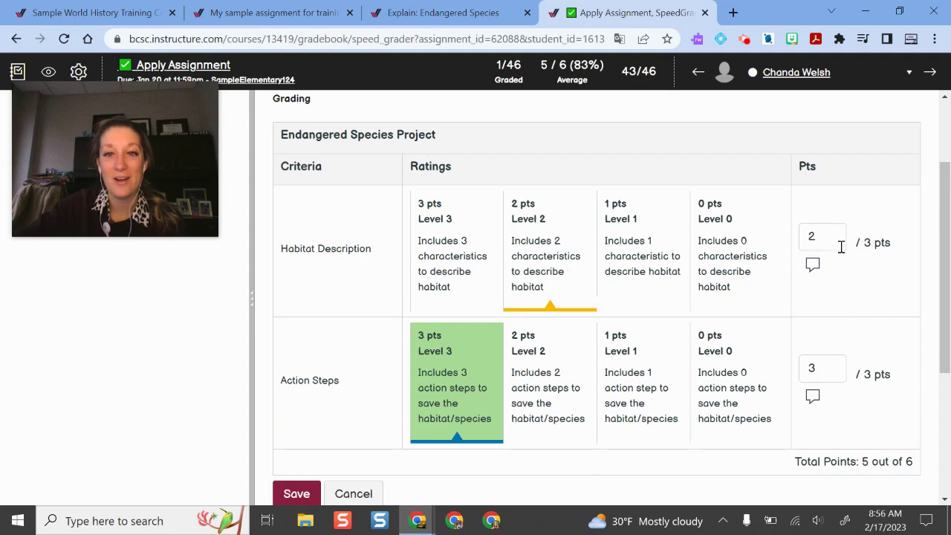
Open the comment fields for the Habitat Description and Action Steps criteria in the rubric.
scroll(843, 314, "down", 1)
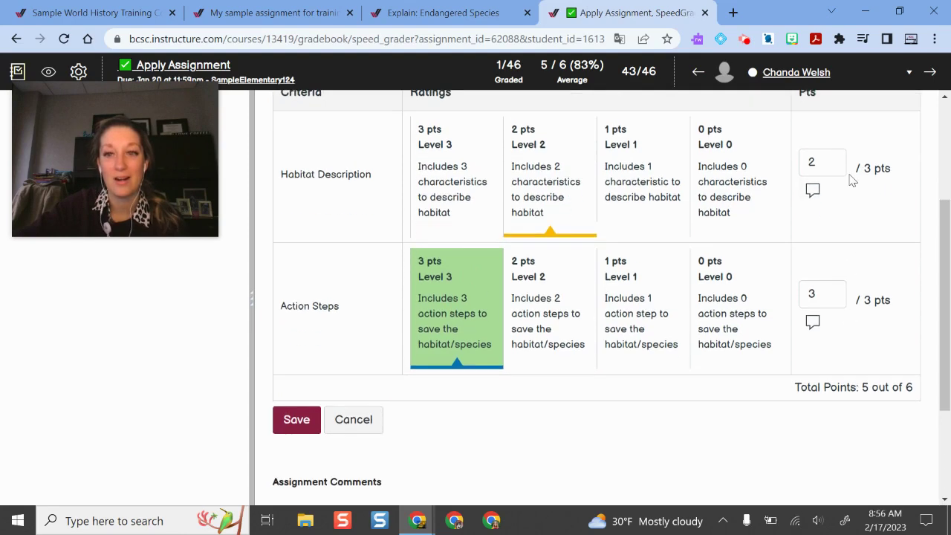
left_click(813, 191)
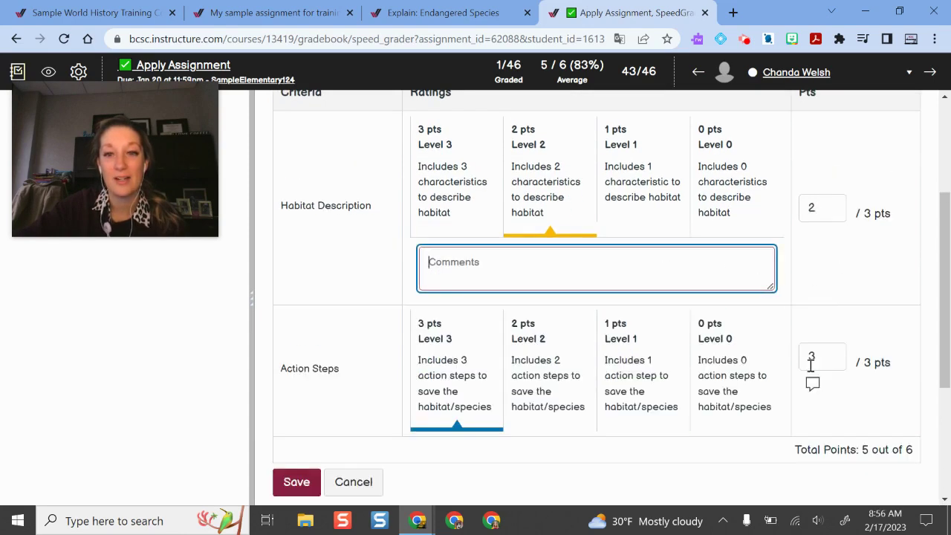
left_click(812, 382)
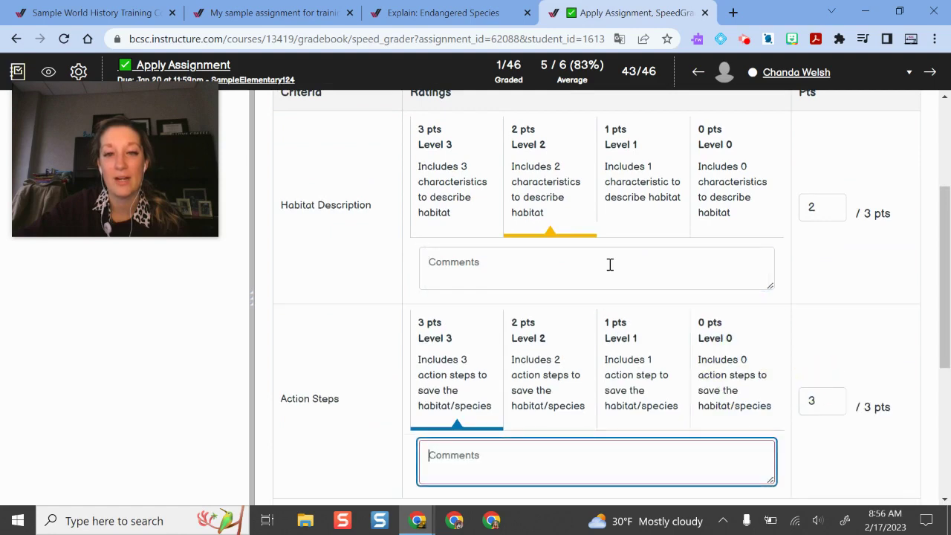
scroll(753, 272, "up", 3)
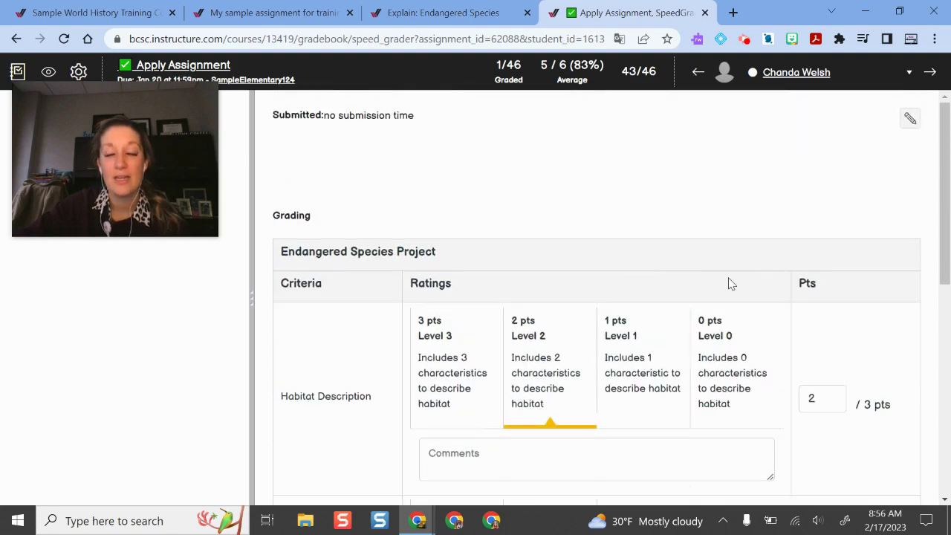
scroll(729, 284, "down", 5)
left_click(555, 403)
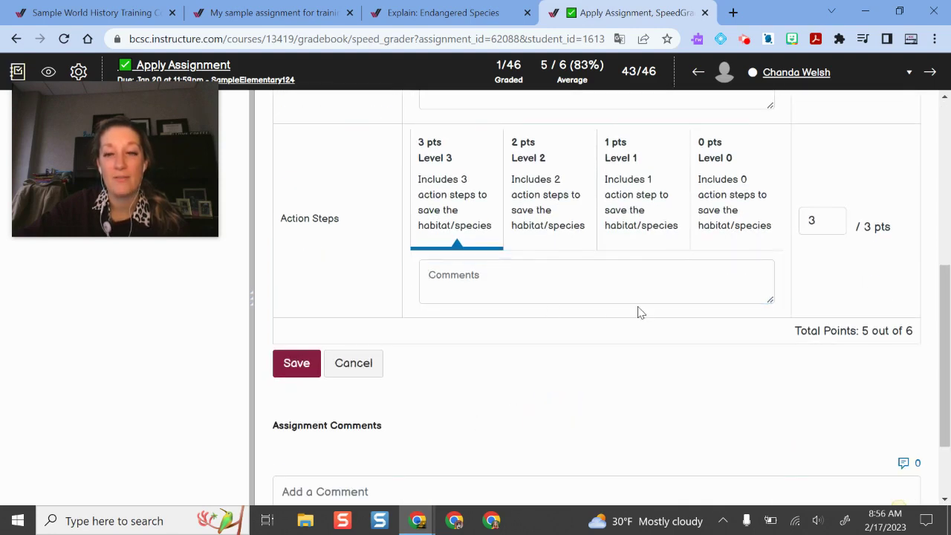
Add the comment "Fantastic work!" to the Action Steps criterion in the rubric.
left_click(577, 291)
type("Fantas")
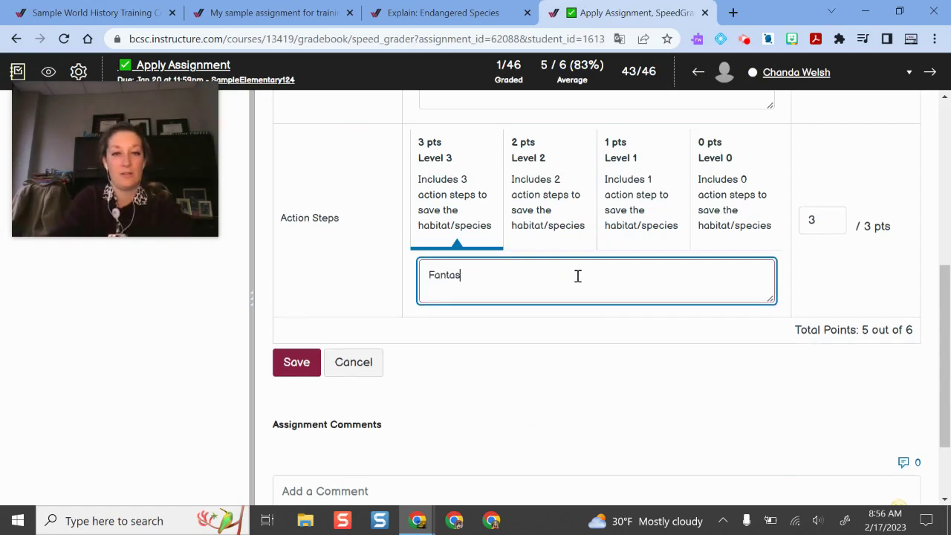
type("tic work!")
Comment "Needed 1 more characteristic about the desert habitat" on the Habitat Description criterion and save the rubric.
scroll(505, 282, "up", 3)
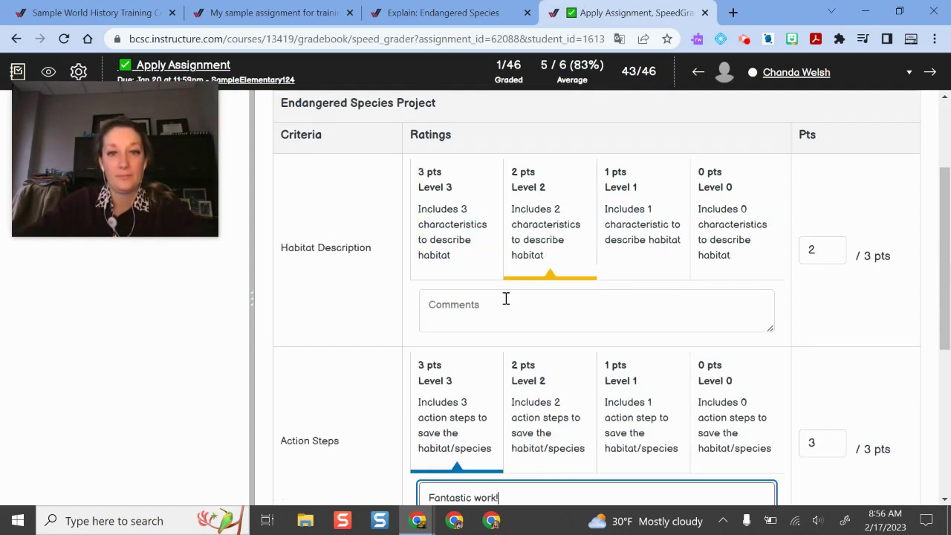
left_click(521, 306)
type("Ne")
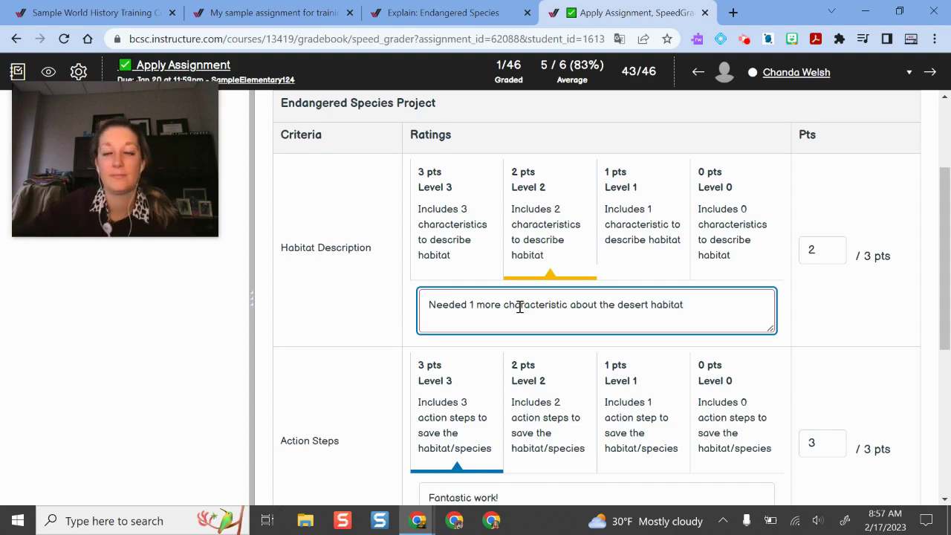
scroll(532, 293, "down", 3)
left_click(296, 362)
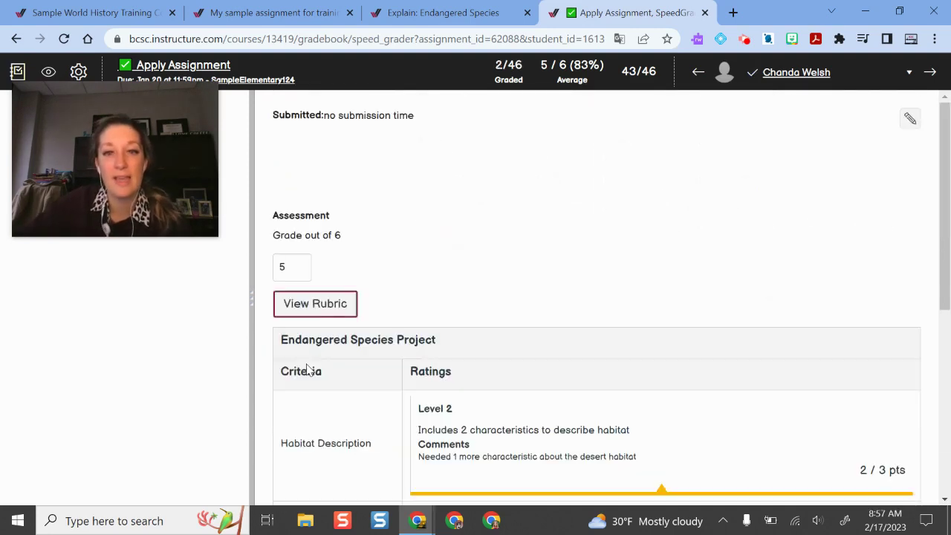
Review the saved rubric assessment, including the grade, the criterion comments and the Assignment Comments section.
scroll(679, 300, "down", 3)
scroll(635, 423, "up", 2)
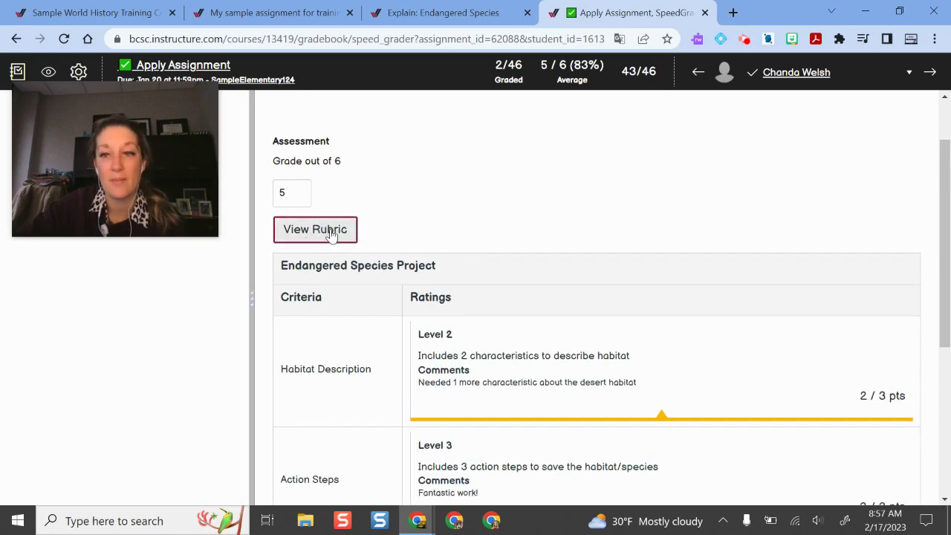
scroll(656, 243, "up", 1)
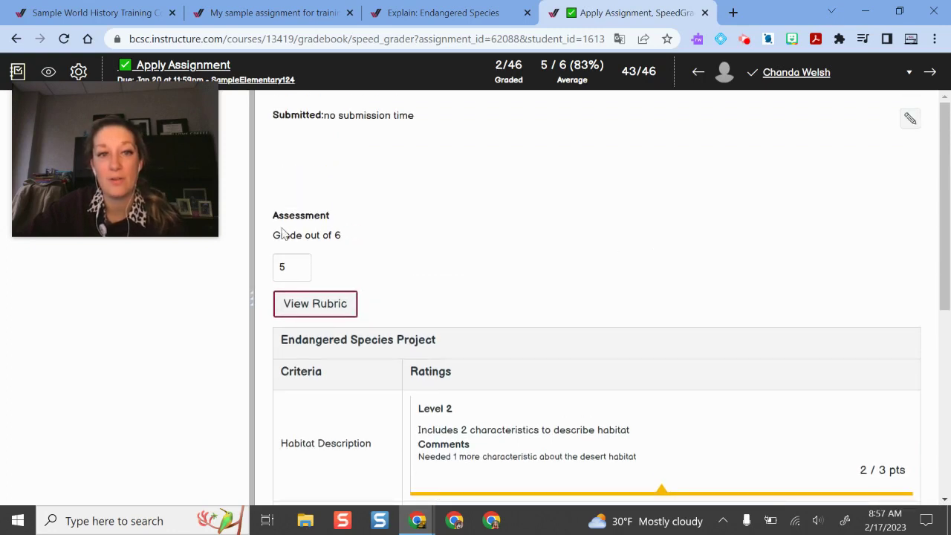
left_click_drag(272, 215, 334, 265)
left_click(690, 274)
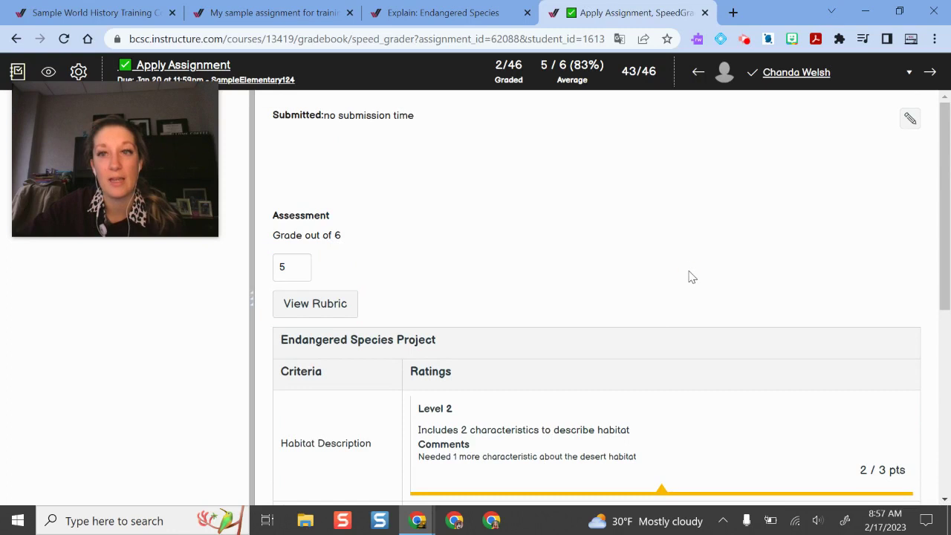
scroll(698, 272, "down", 5)
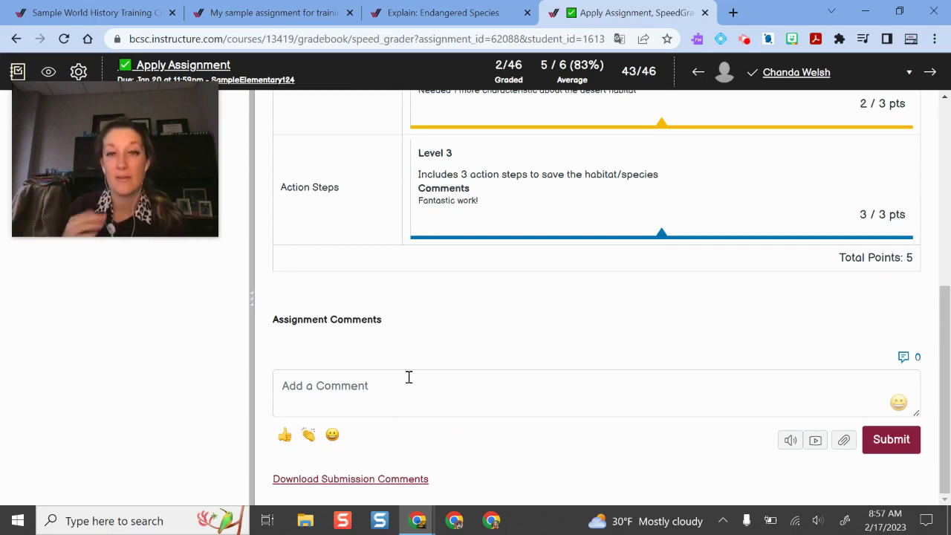
scroll(476, 321, "up", 1)
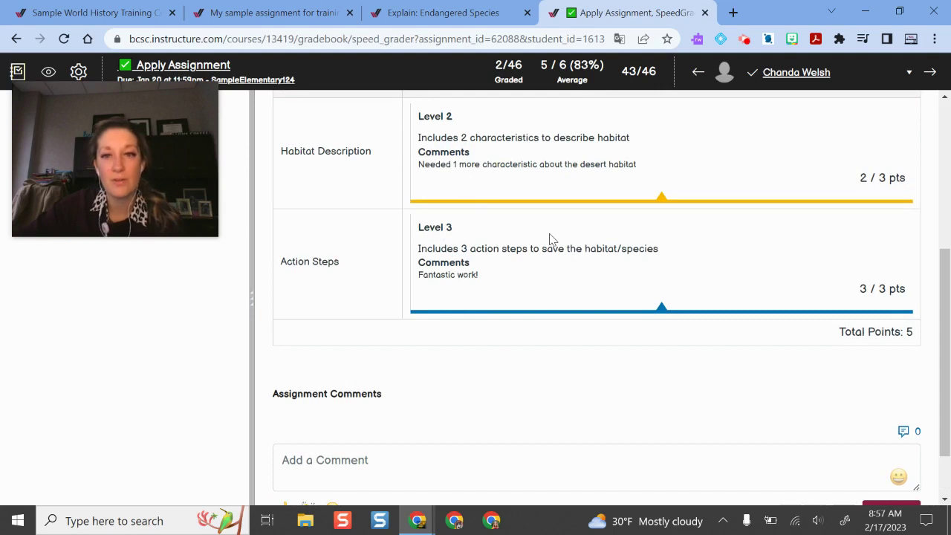
scroll(551, 238, "down", 1)
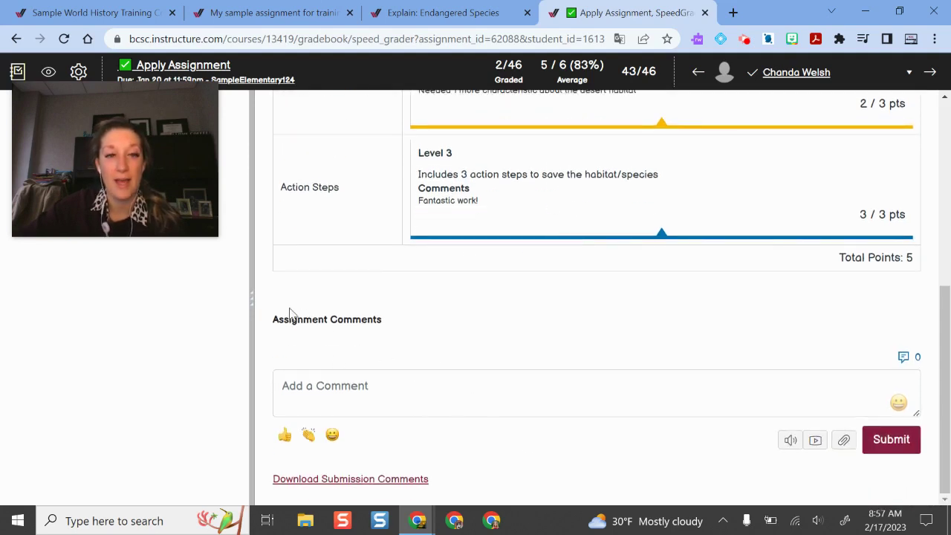
left_click_drag(273, 319, 446, 438)
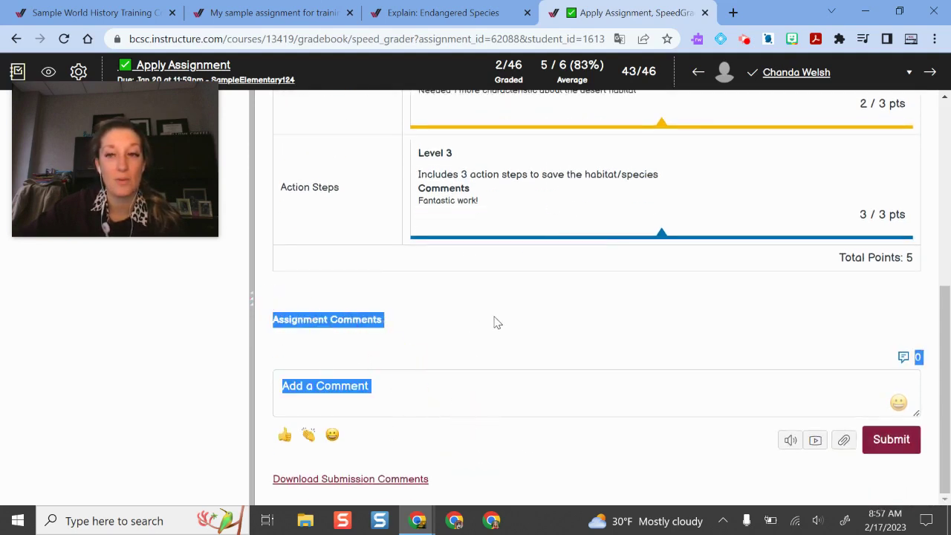
left_click(552, 318)
View the Speech to Text recorder for the assignment comment and cancel it.
mouse_move(119, 232)
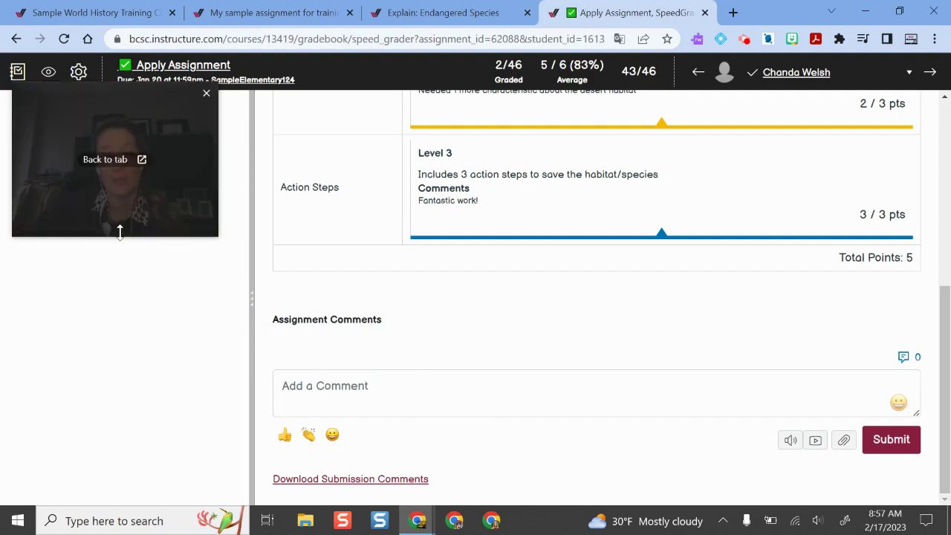
left_click(438, 396)
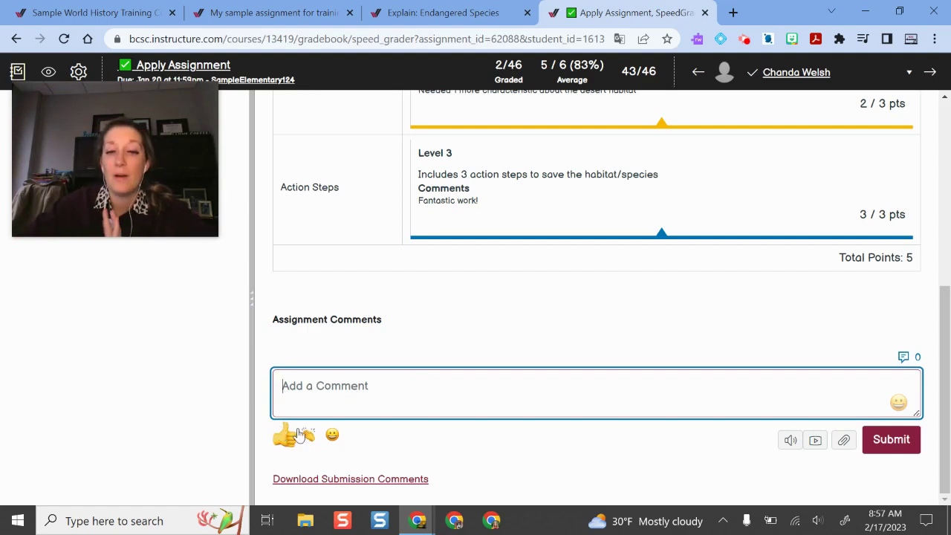
left_click(790, 439)
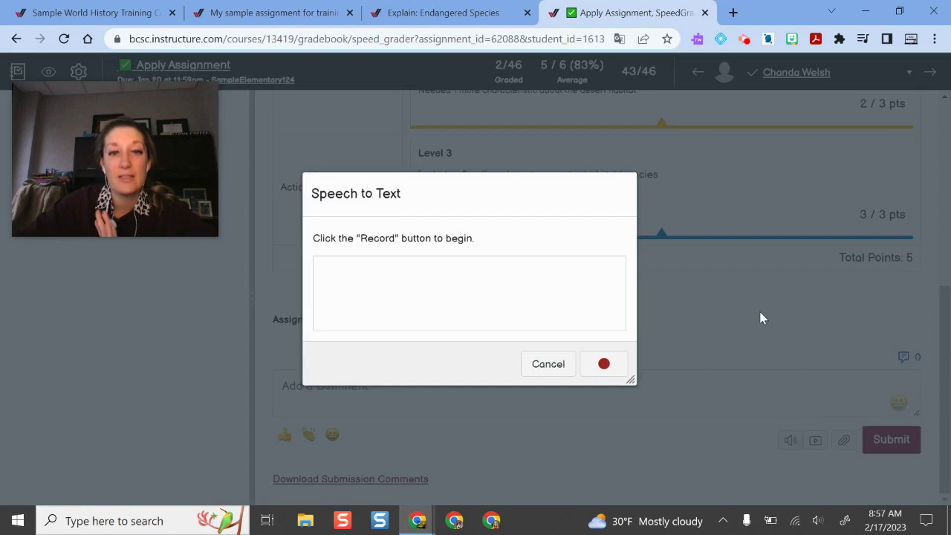
left_click(608, 367)
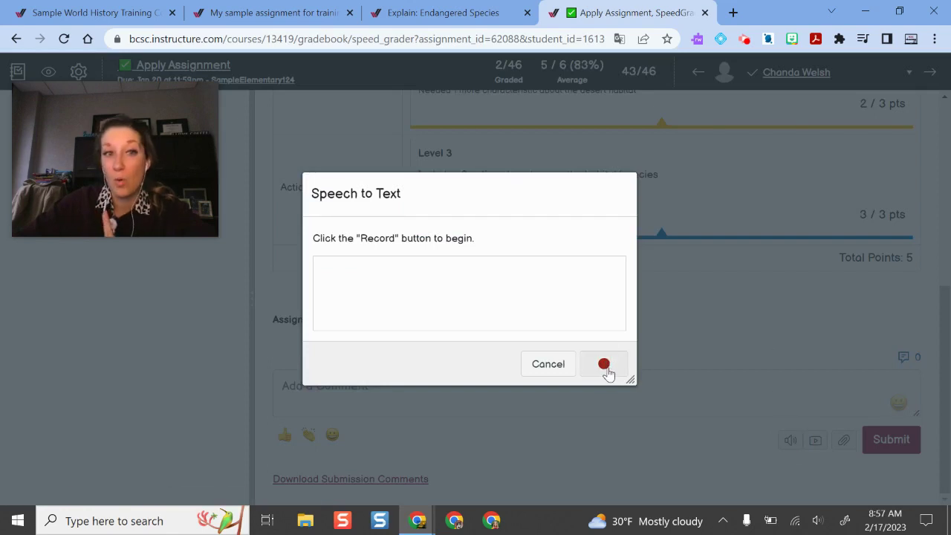
left_click(547, 369)
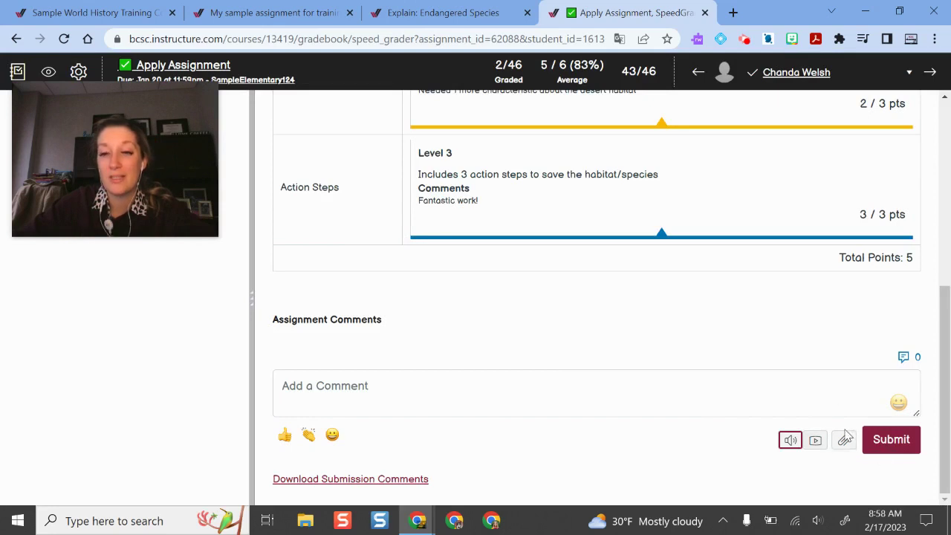
Bring up the file attachment option for the assignment comment and look over the rubric comments above it.
left_click(844, 439)
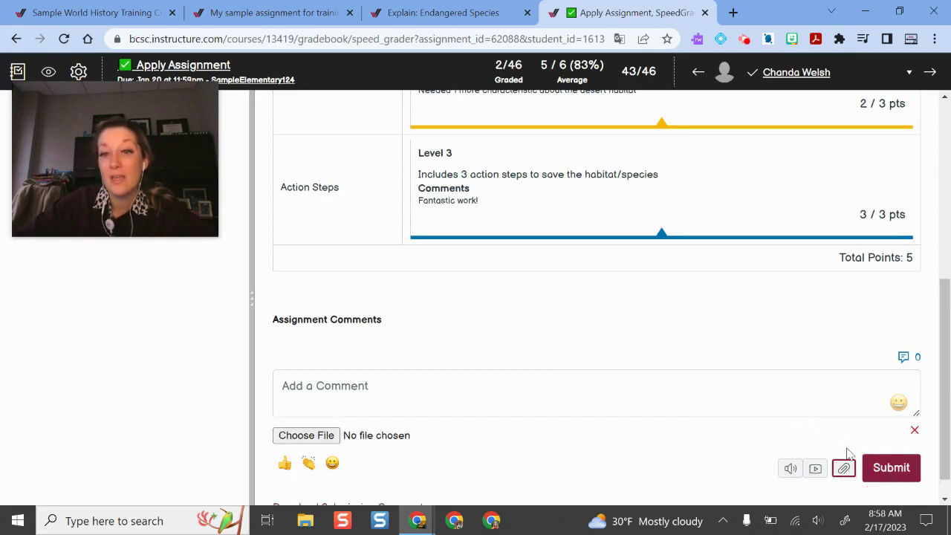
scroll(678, 369, "down", 1)
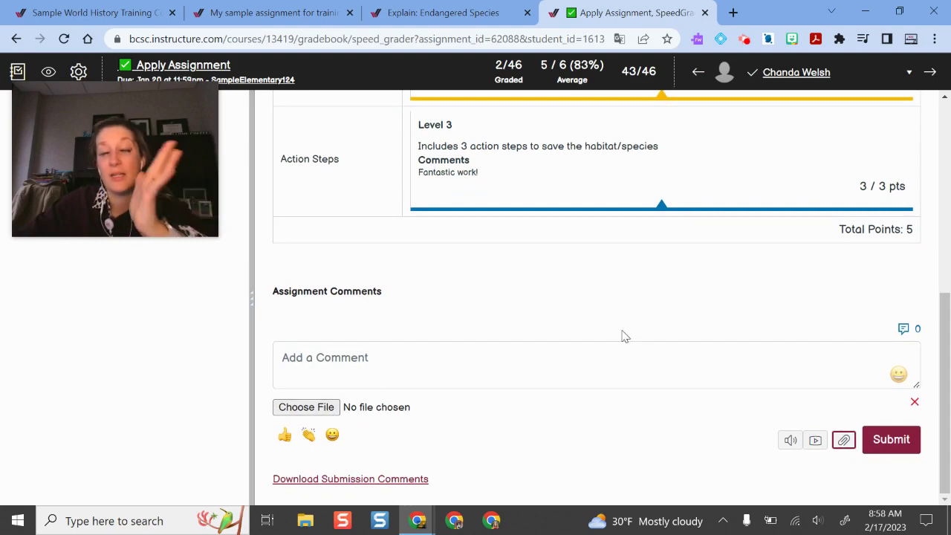
scroll(583, 283, "up", 2)
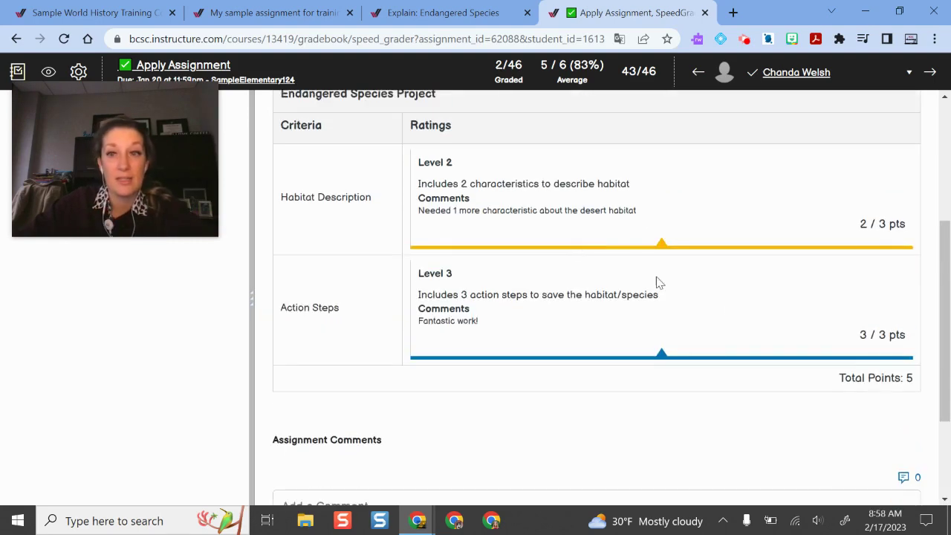
scroll(699, 364, "down", 2)
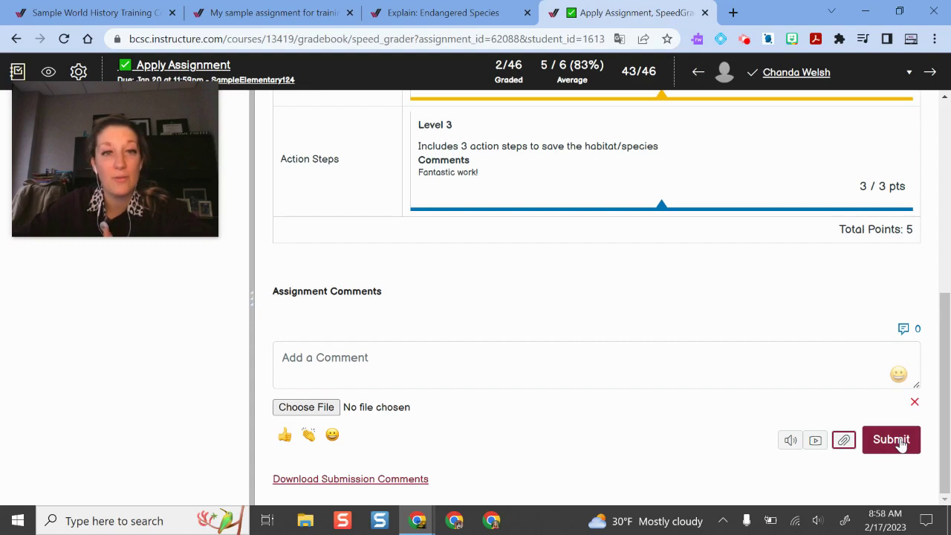
Narrow the grading pane to give the submission area more room.
left_click_drag(170, 157, 865, 173)
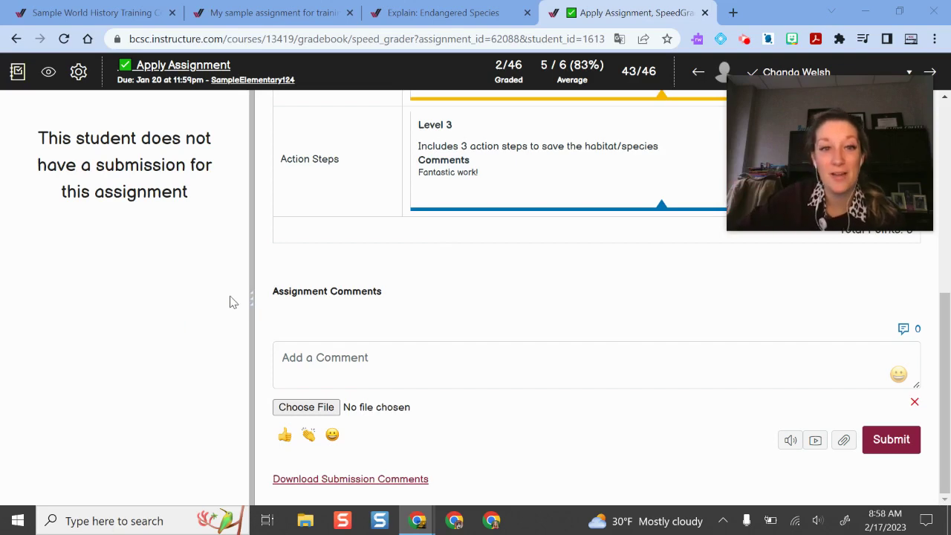
left_click_drag(258, 306, 567, 304)
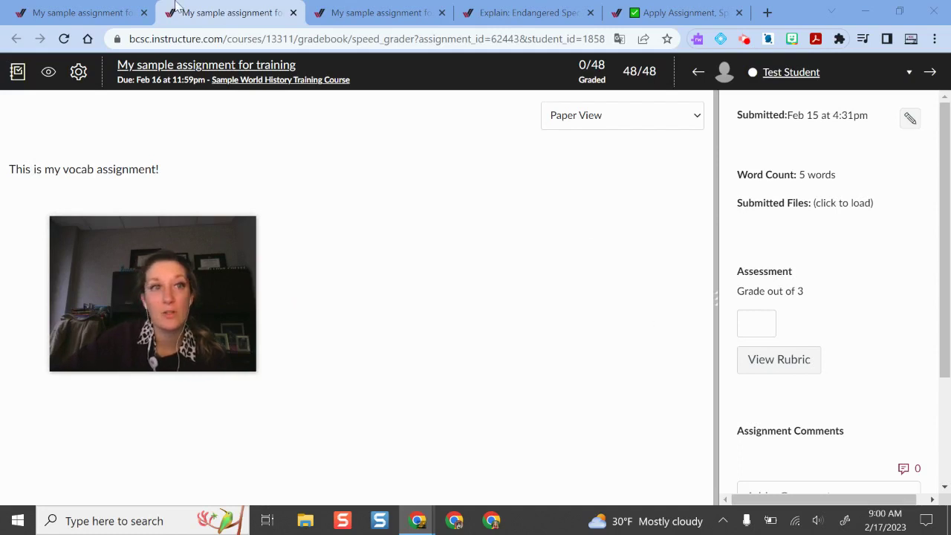
Look at the "My sample assignment for training" page, and examine its SpeedGrader submission text and view options.
left_click(104, 7)
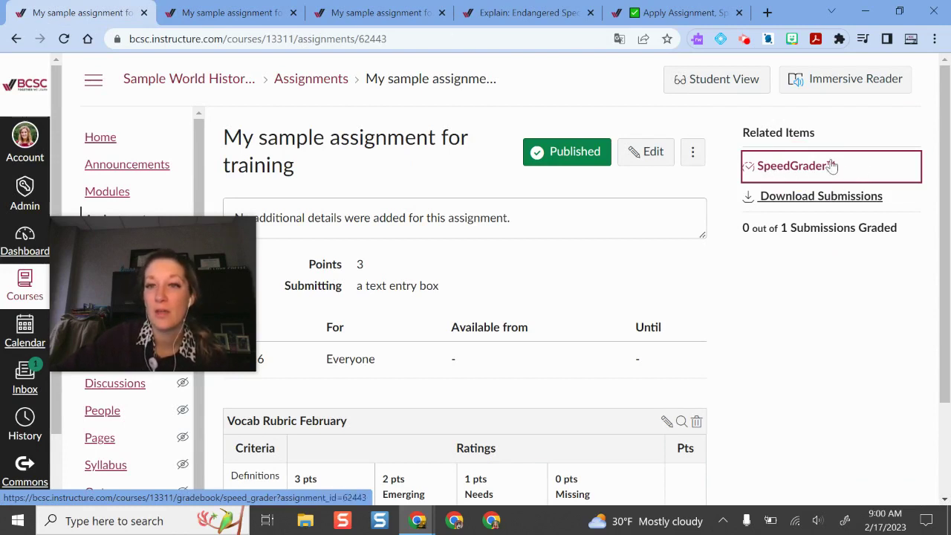
left_click(254, 6)
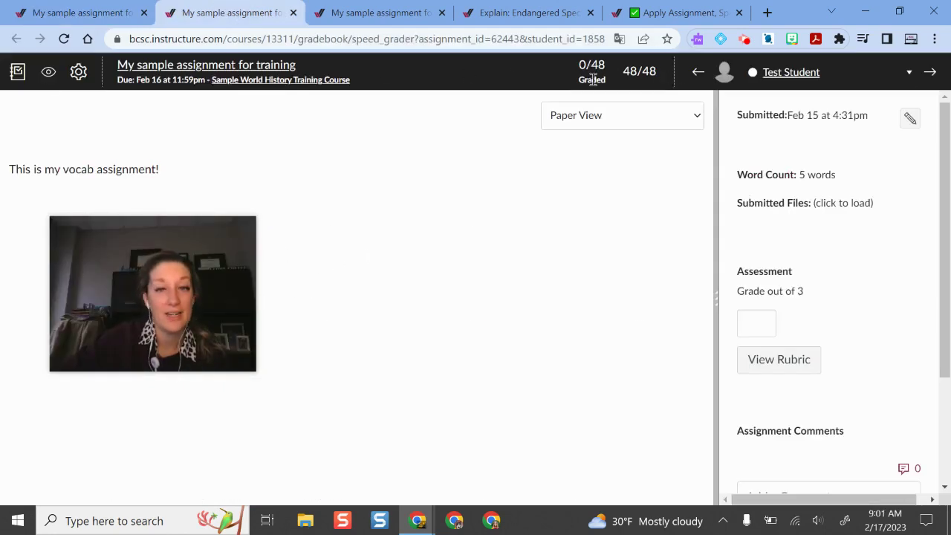
left_click(588, 119)
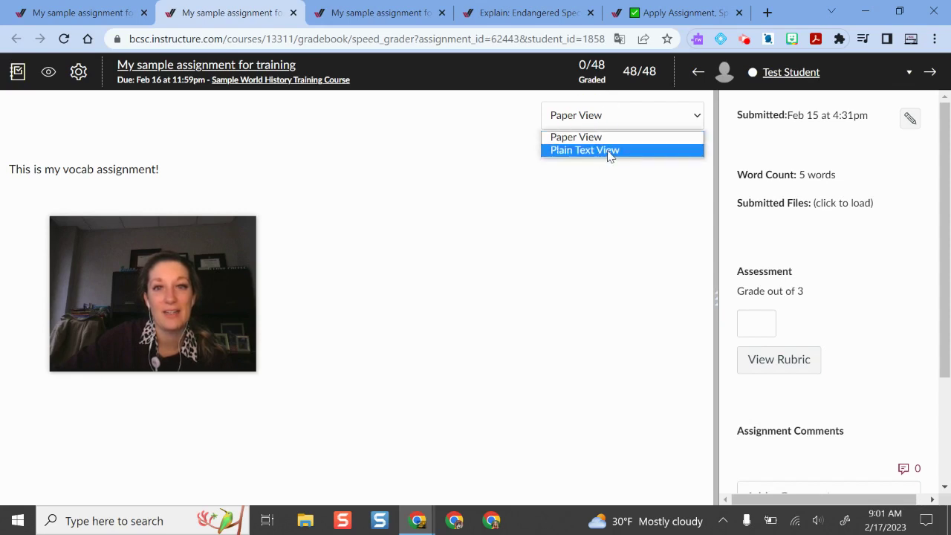
left_click(462, 128)
left_click_drag(160, 169, 8, 170)
left_click(613, 193)
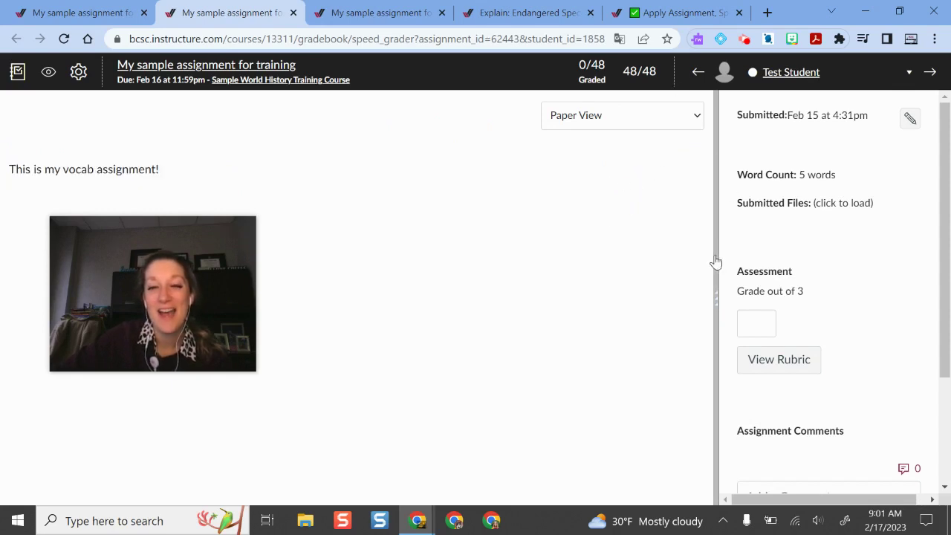
Widen the grading pane to over half the window, and check the student list and submission status options.
left_click_drag(715, 263, 413, 245)
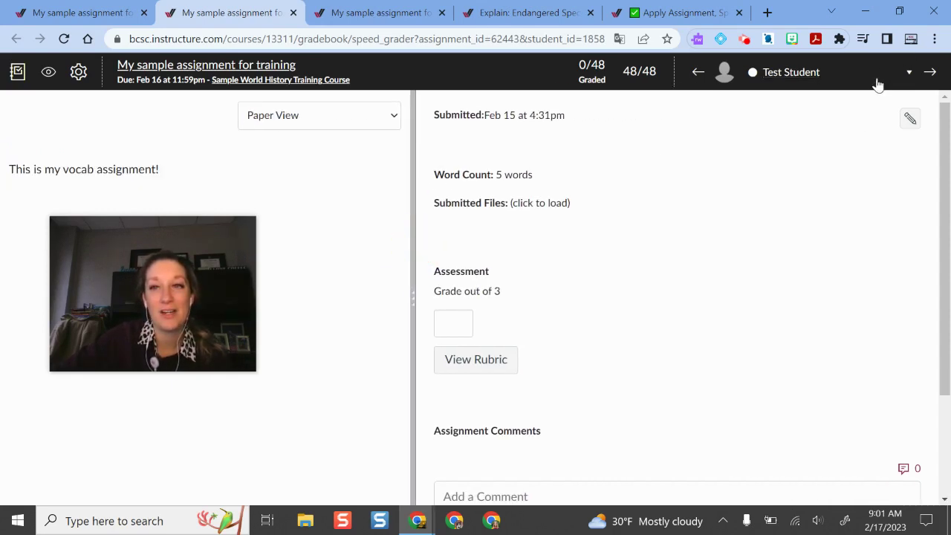
left_click(906, 73)
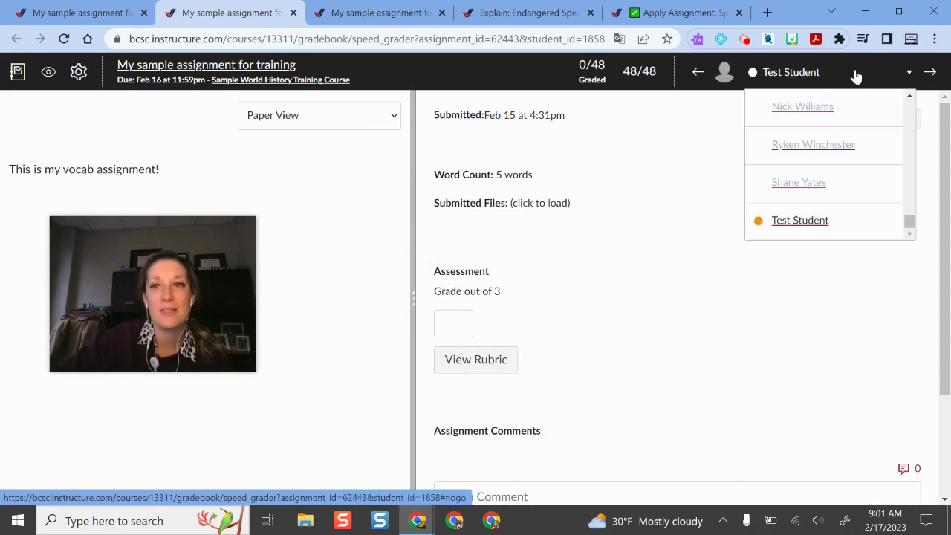
left_click(754, 75)
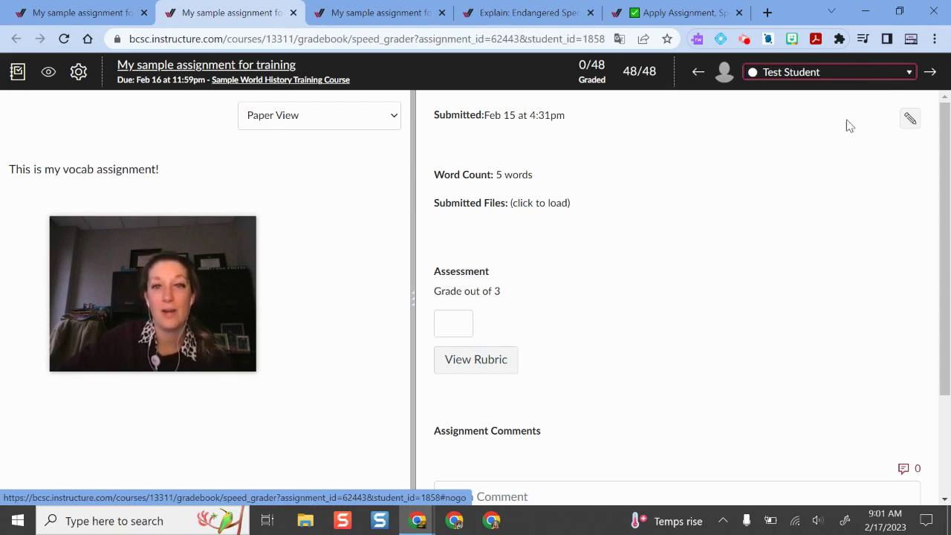
left_click(911, 119)
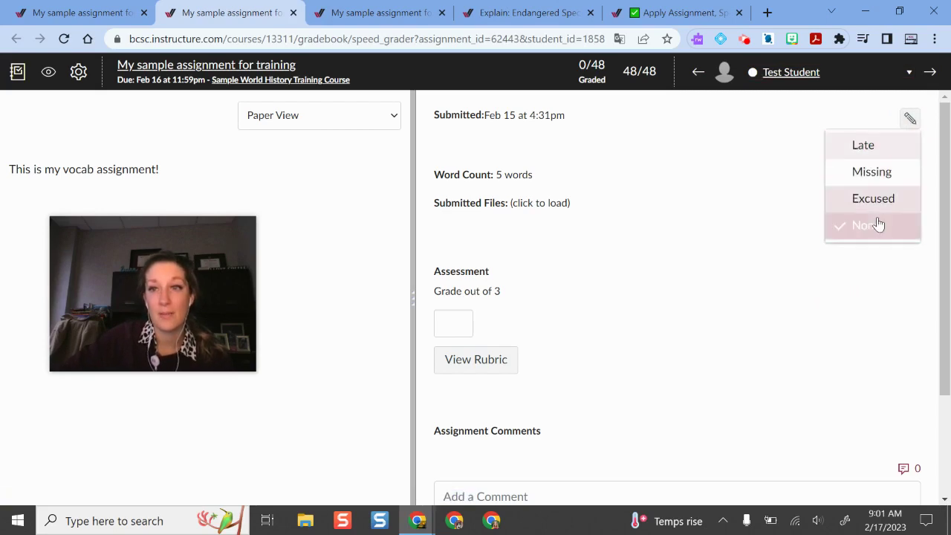
left_click(740, 225)
Rate Definitions as Emerging (2 pts) in Vocab Rubric February, open its comment field and save the assessment.
scroll(603, 212, "down", 2)
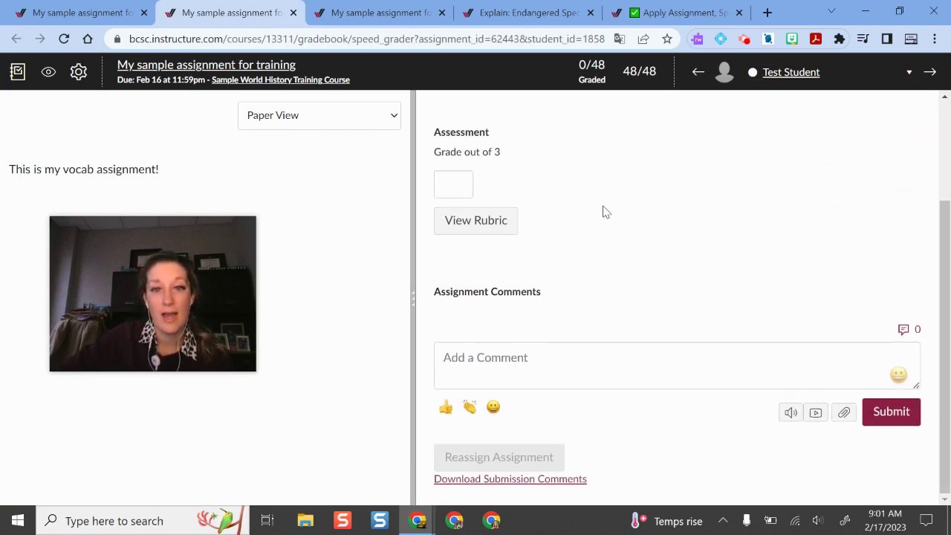
left_click(463, 226)
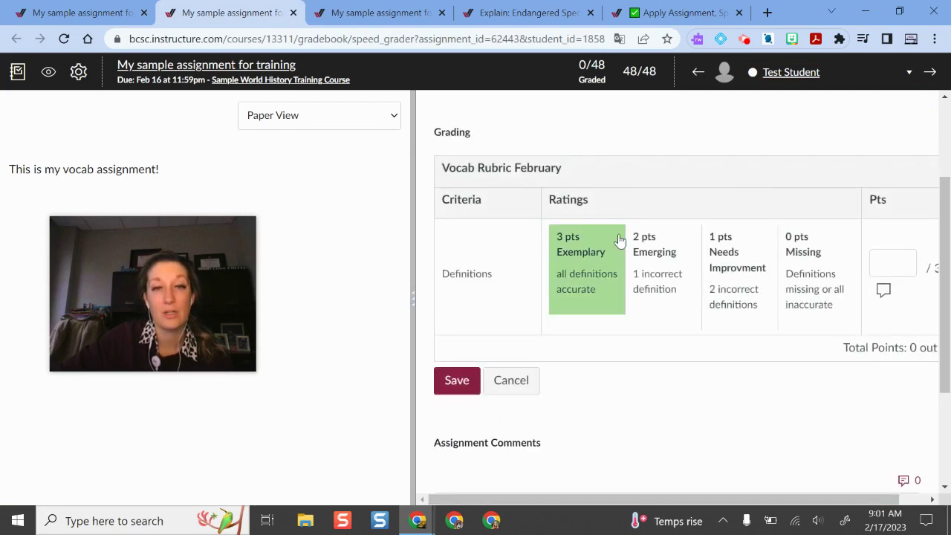
scroll(635, 228, "up", 1)
scroll(628, 230, "down", 1)
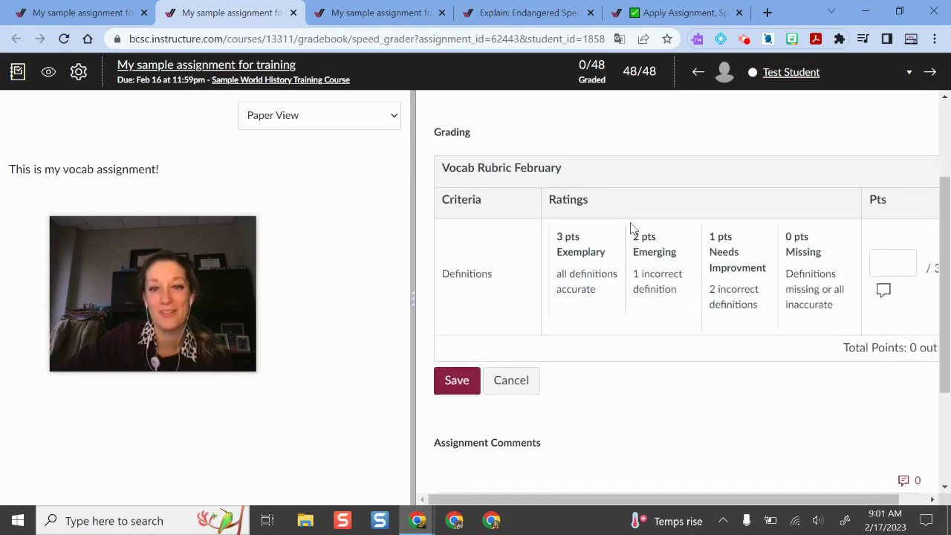
left_click(656, 278)
left_click(884, 291)
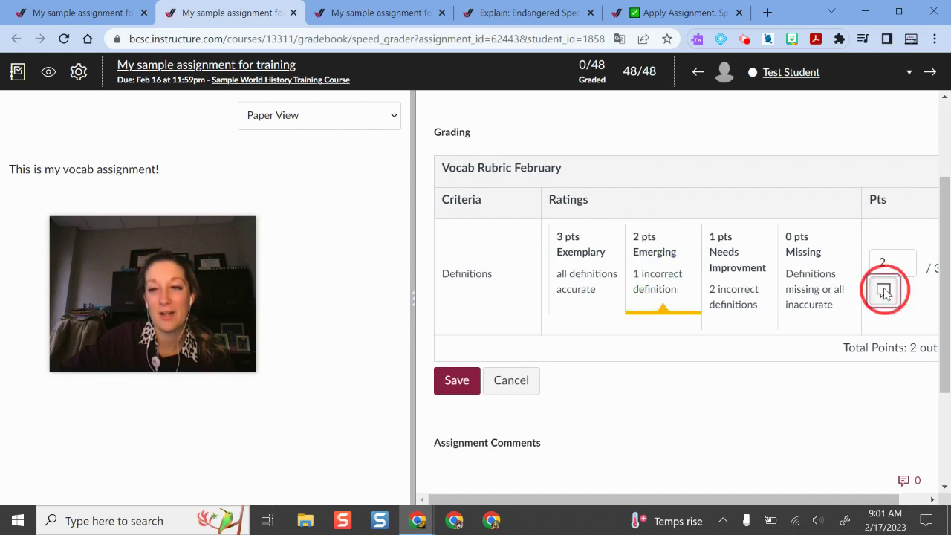
left_click(457, 443)
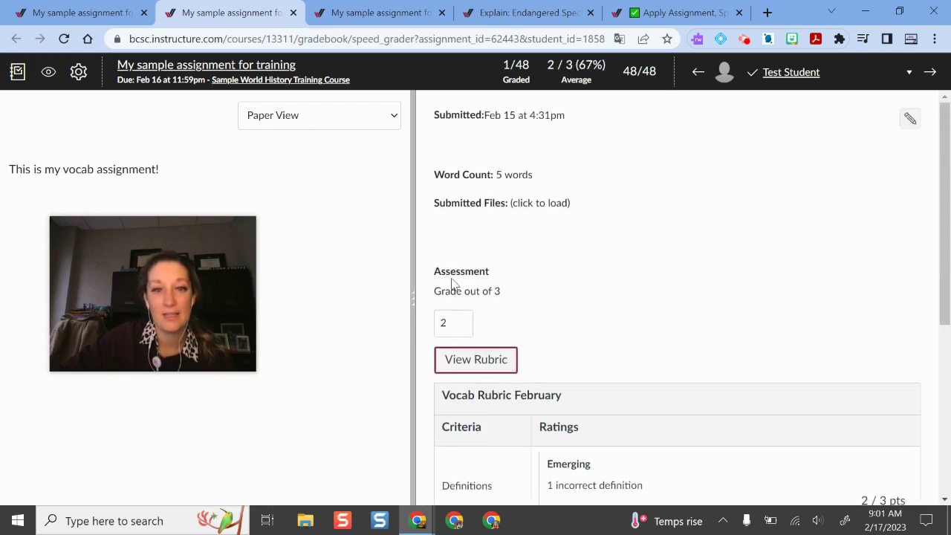
Review the saved rubric assessment and grade, and check the assignment's average in the SpeedGrader header.
left_click_drag(437, 264, 501, 320)
left_click(784, 275)
scroll(791, 267, "down", 4)
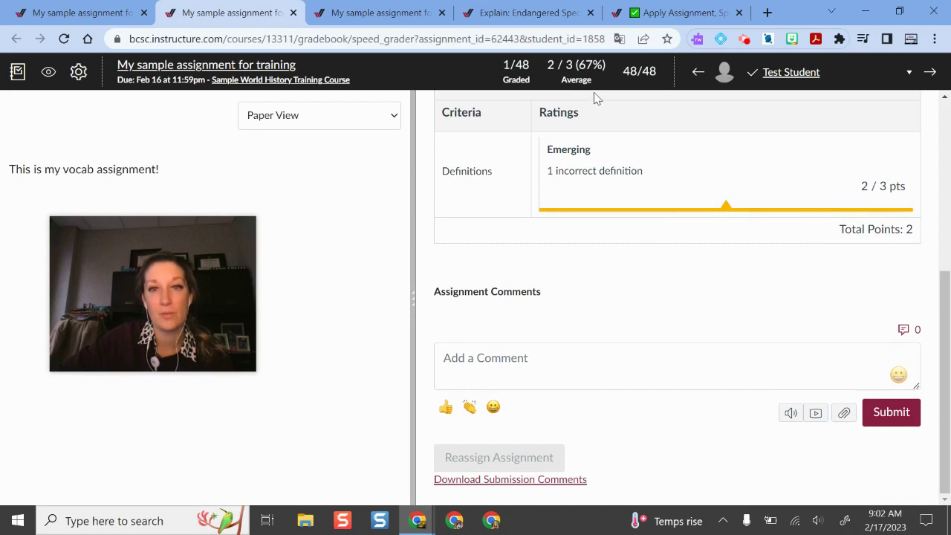
left_click_drag(546, 65, 580, 65)
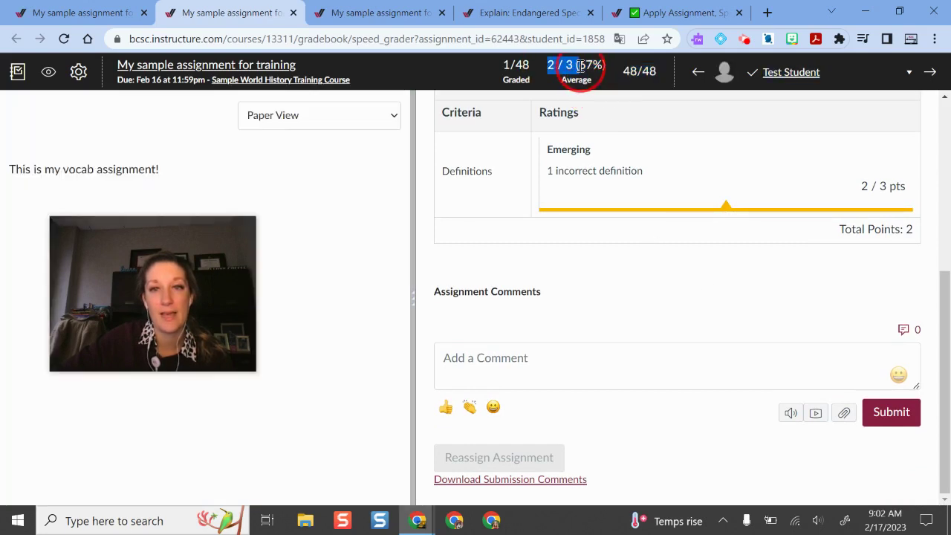
left_click(712, 281)
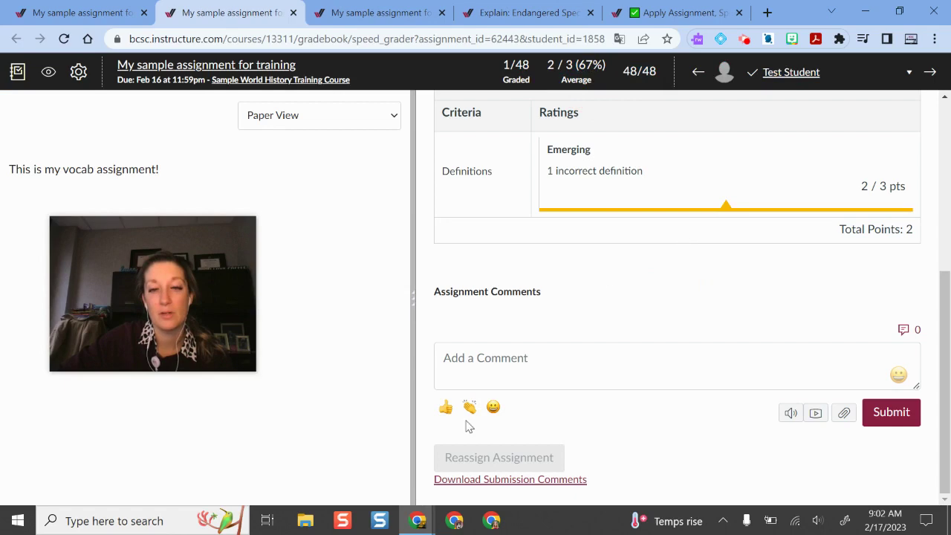
Check the assignment comment options, including the Speech to Text and Record/Upload Media Comment dialogs, closing each without recording.
left_click(554, 365)
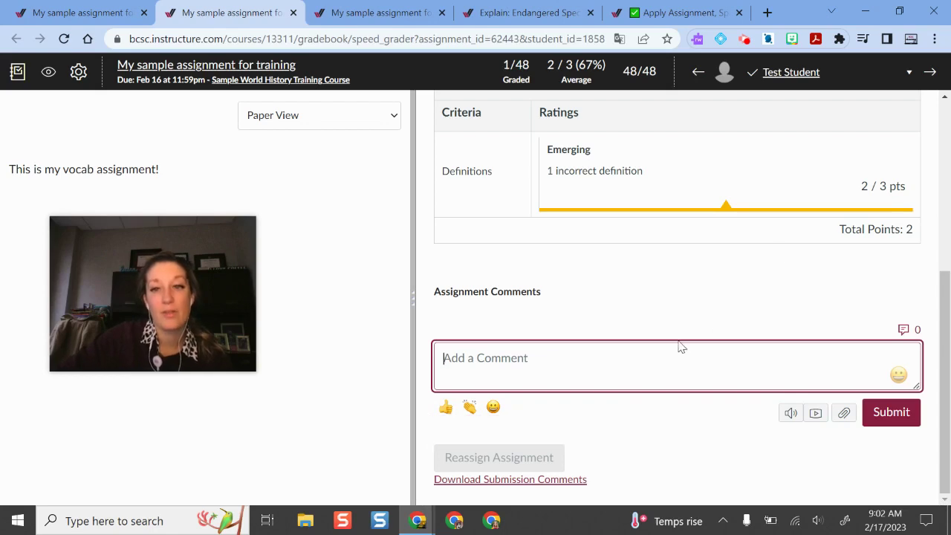
mouse_move(521, 458)
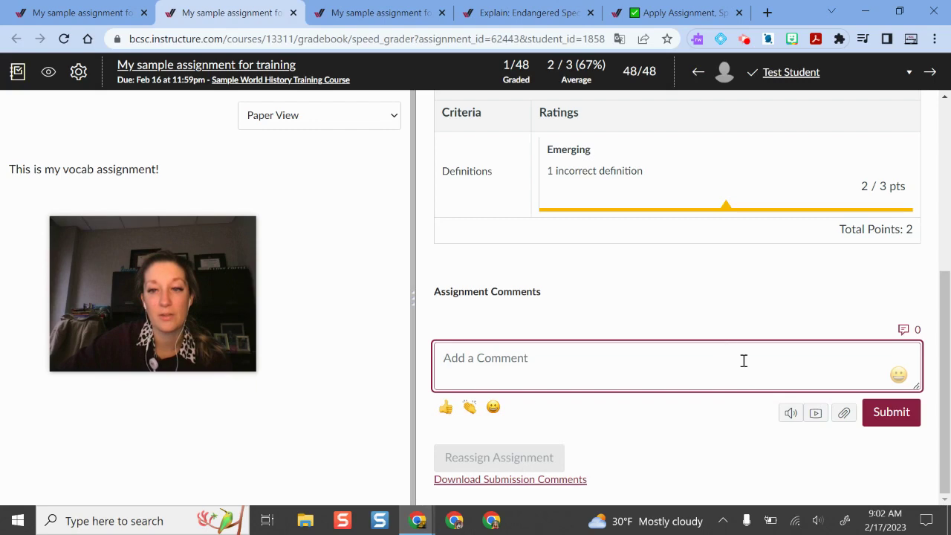
left_click(792, 414)
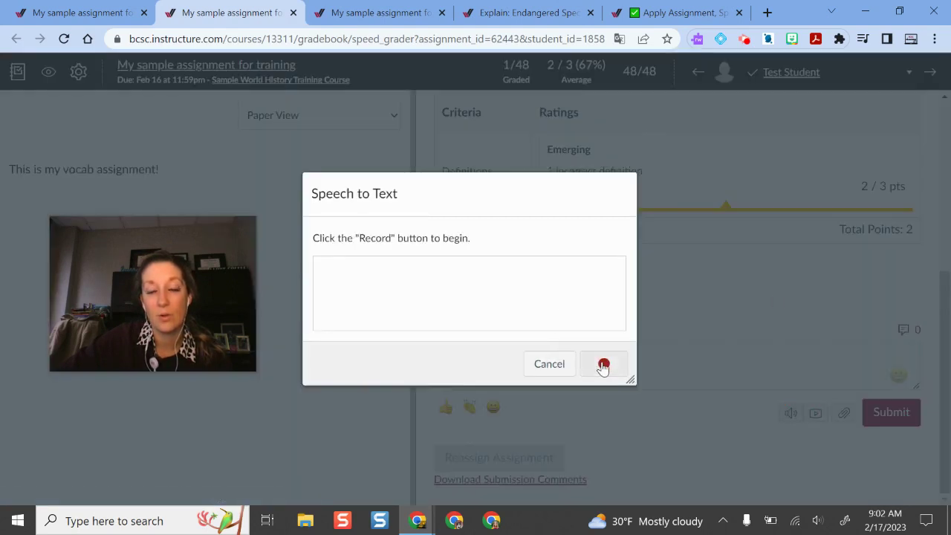
left_click(558, 368)
left_click(809, 412)
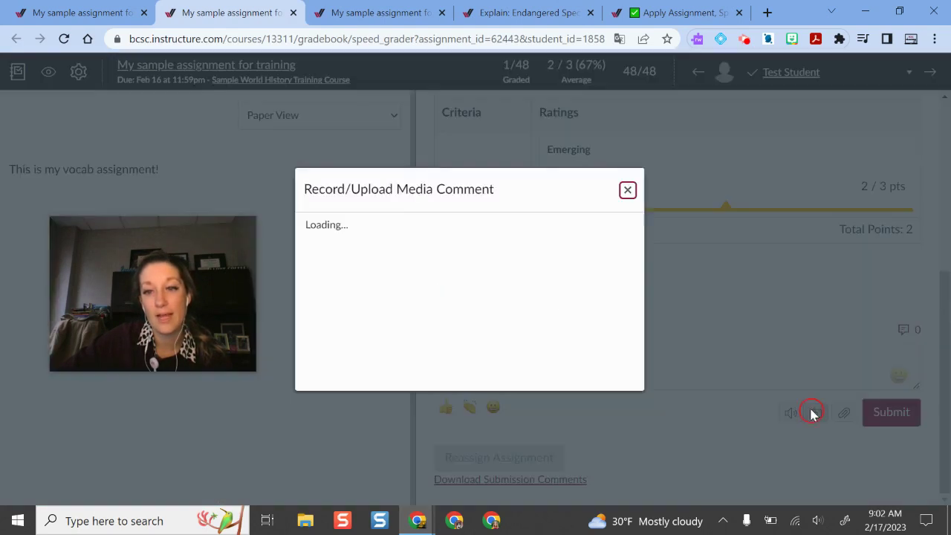
left_click(762, 191)
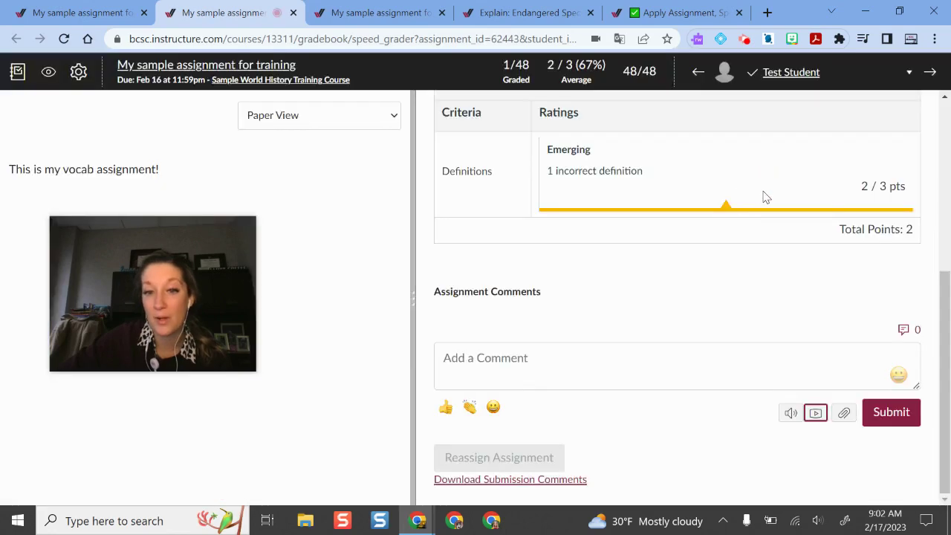
Add a file attachment field to the assignment comment and submit the comment without text or file.
left_click(845, 413)
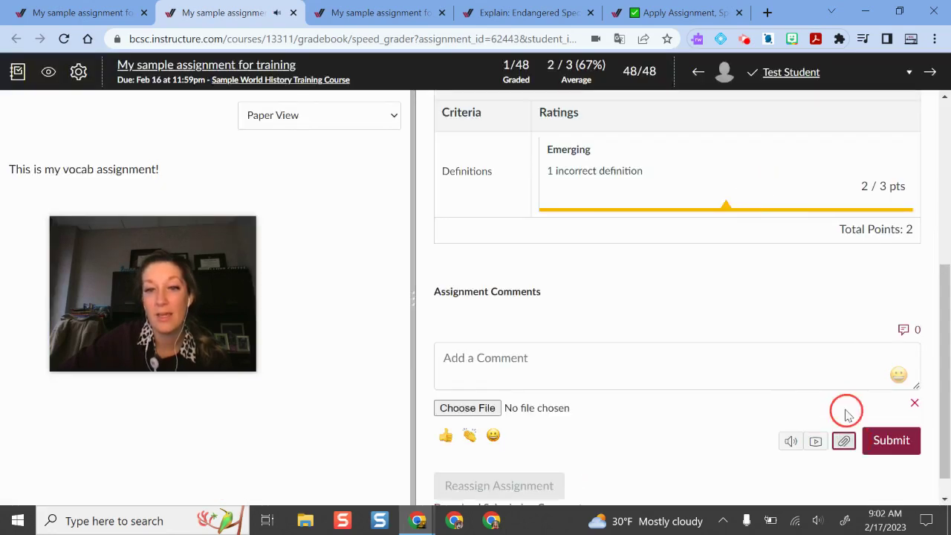
scroll(743, 283, "down", 1)
left_click(600, 329)
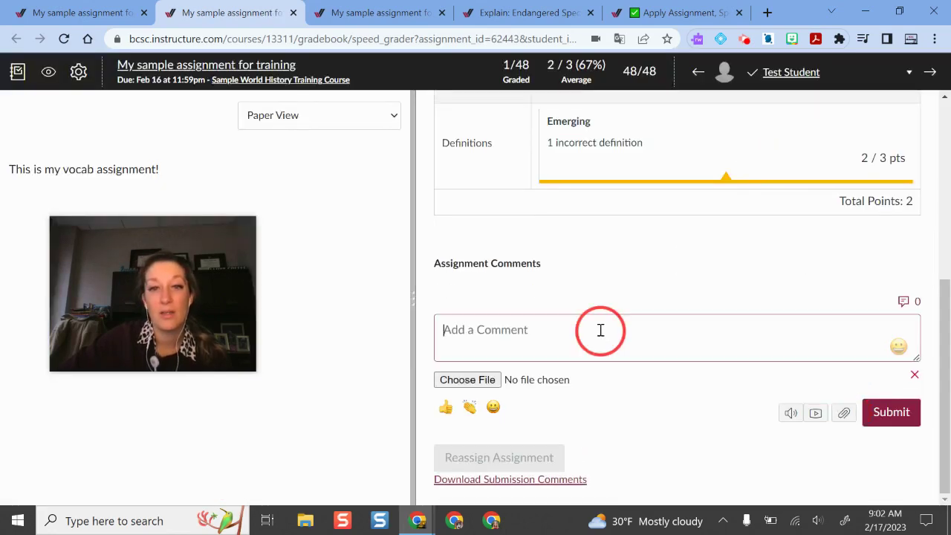
left_click(897, 421)
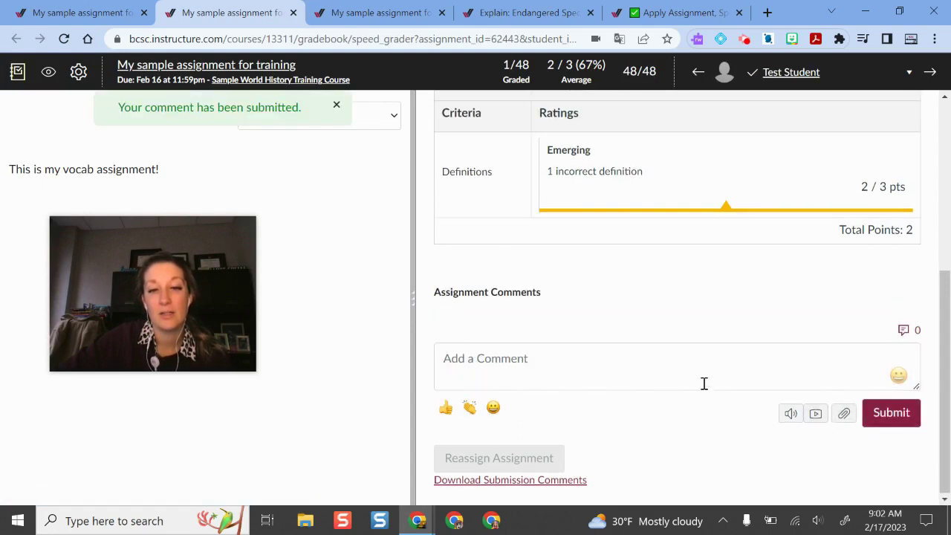
Narrow the grading pane so the submission area takes up well over half of the window.
scroll(704, 340, "up", 4)
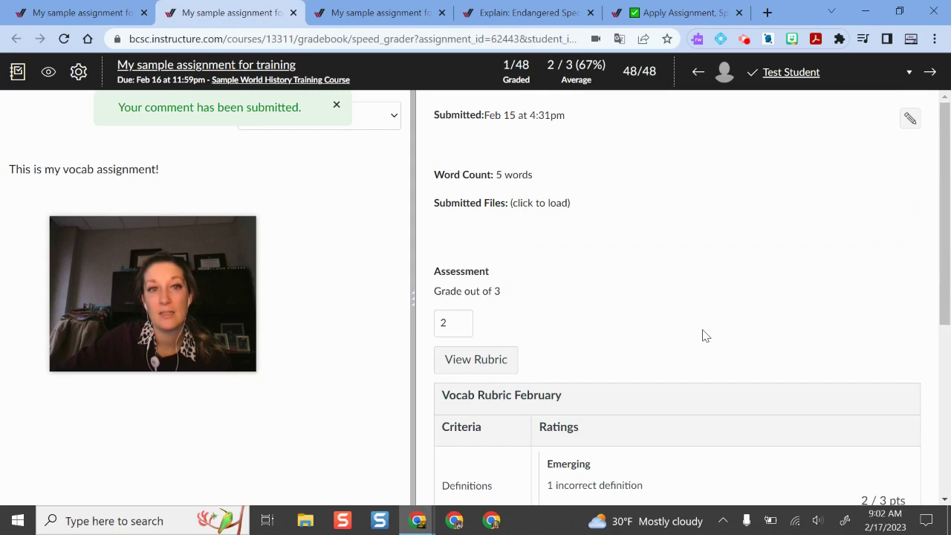
scroll(704, 321, "down", 4)
scroll(702, 307, "up", 4)
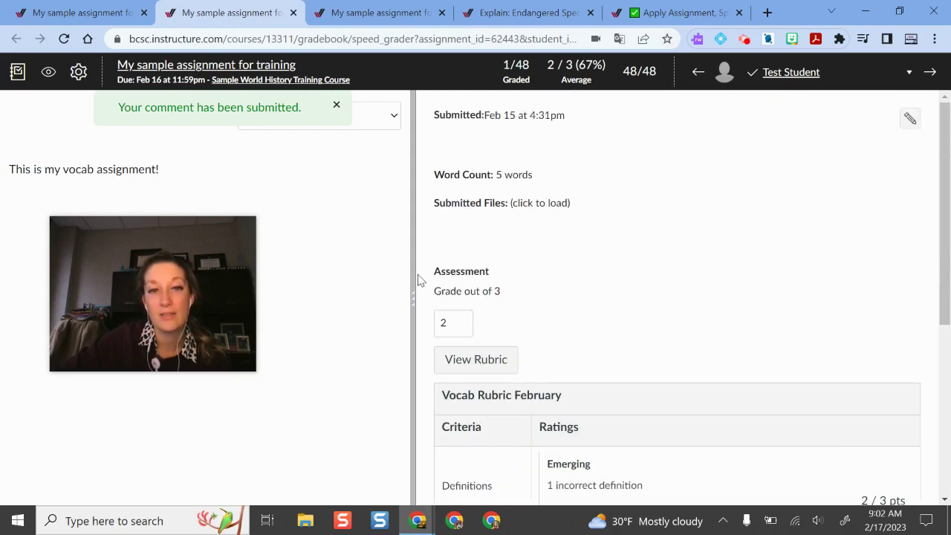
left_click_drag(413, 288, 587, 269)
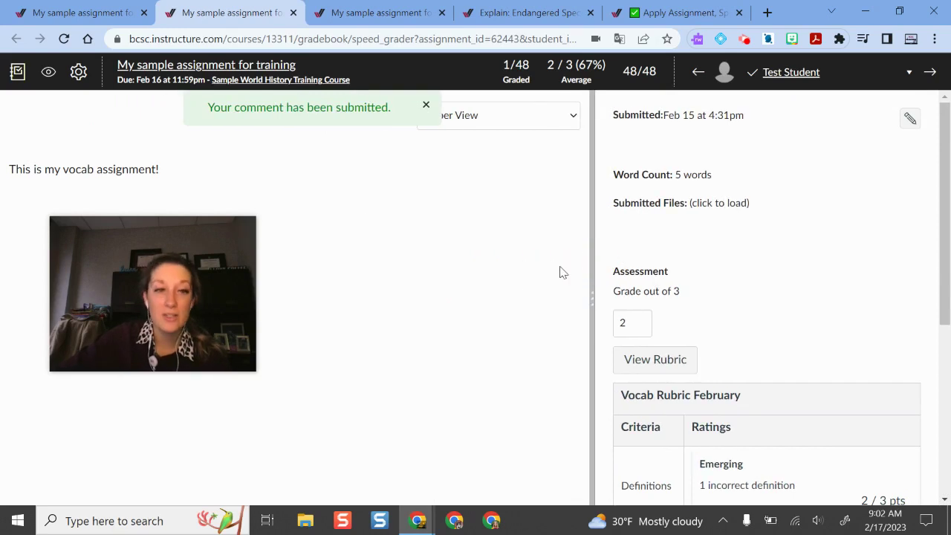
mouse_move(122, 268)
left_click_drag(122, 265, 767, 202)
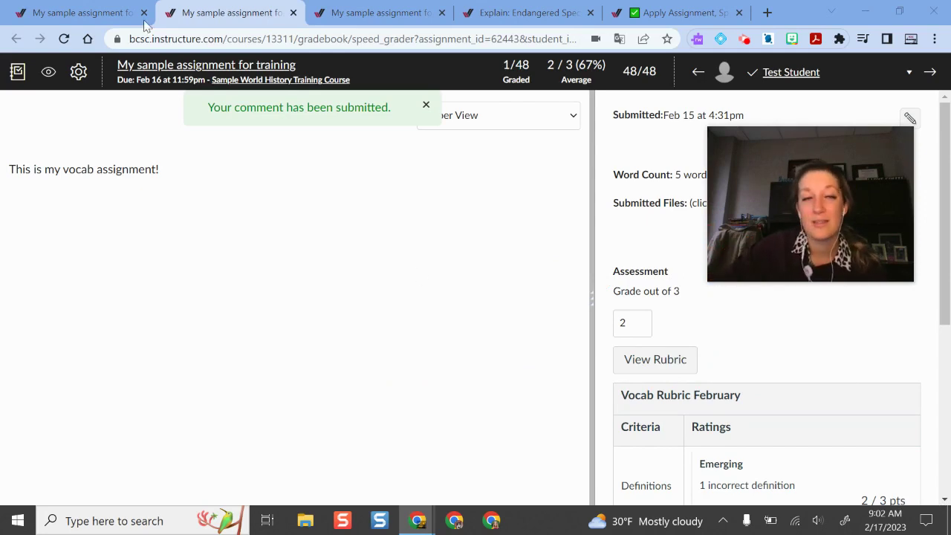
Return to the "My sample assignment for training" page and enter Student View.
left_click(107, 9)
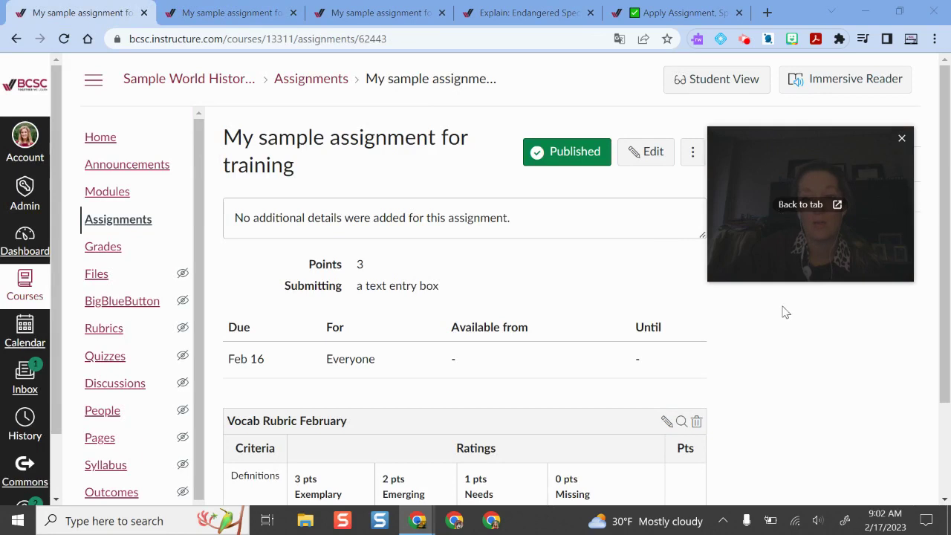
left_click_drag(874, 223, 825, 375)
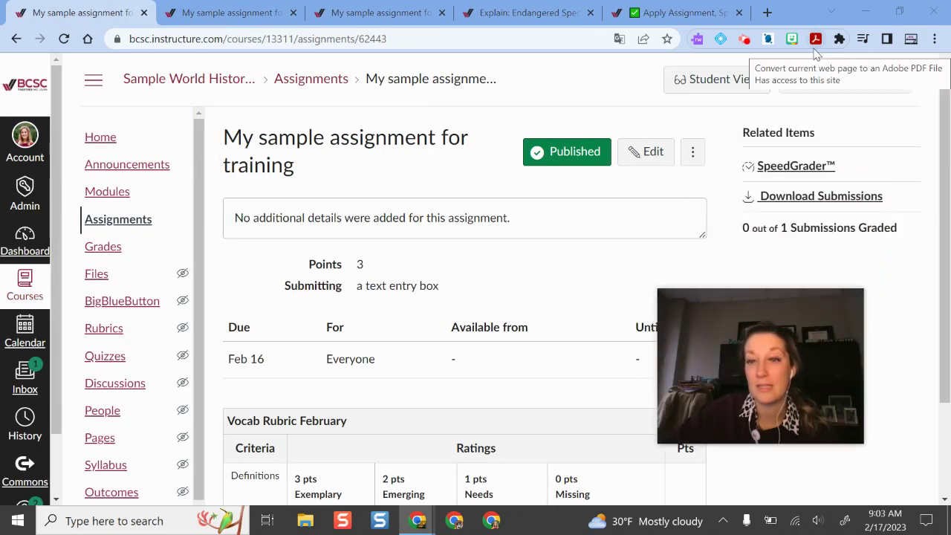
left_click(717, 79)
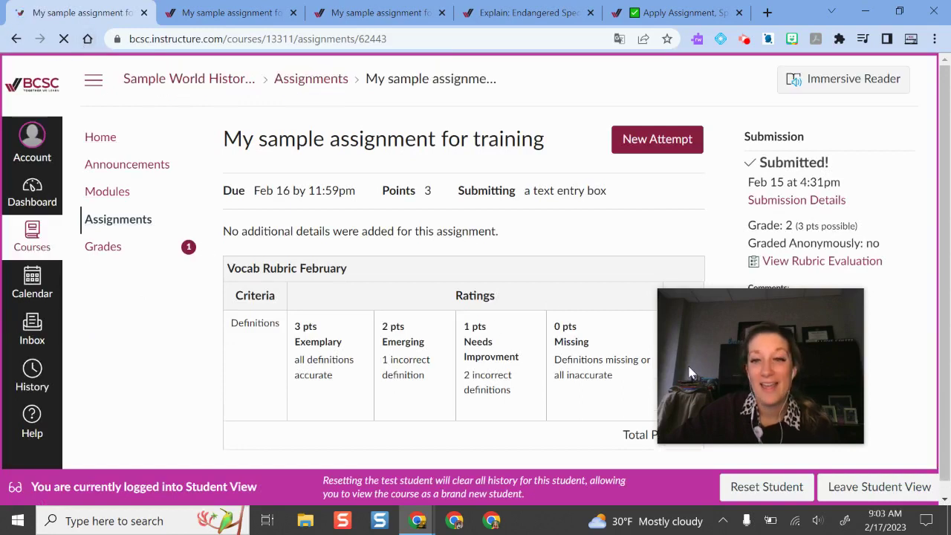
left_click_drag(752, 401, 810, 215)
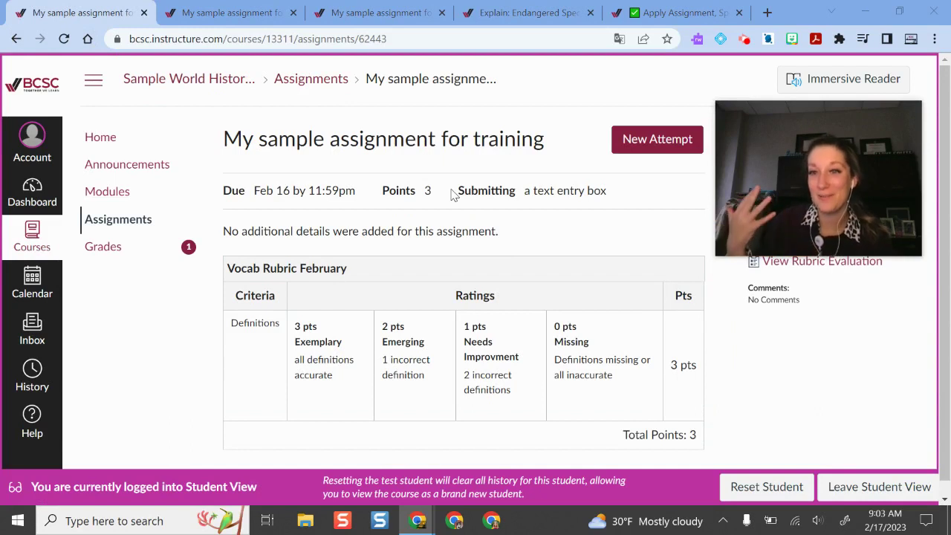
Open the test student's Grades page and examine the Arrange By options and the list of assignment statuses and scores.
left_click(175, 250)
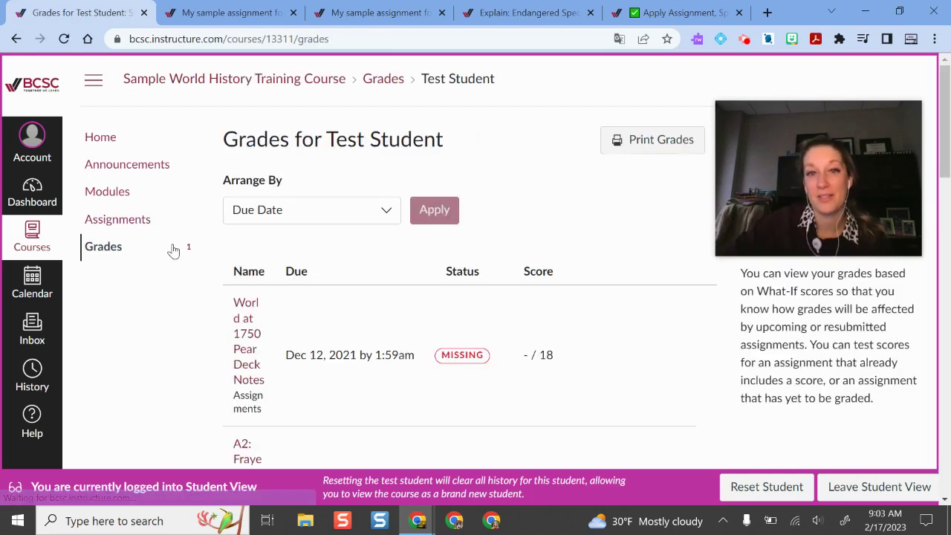
mouse_move(802, 223)
left_click_drag(802, 223, 88, 177)
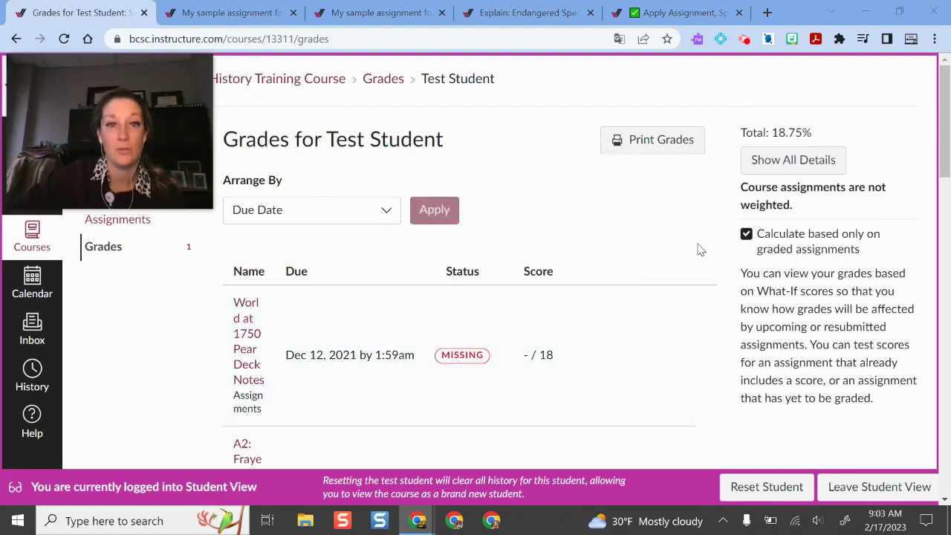
scroll(643, 272, "down", 1)
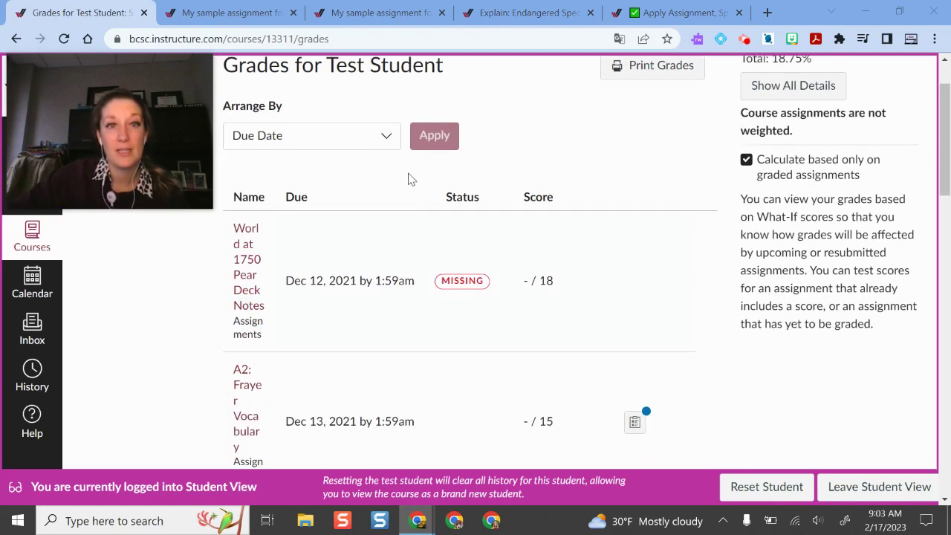
left_click(379, 141)
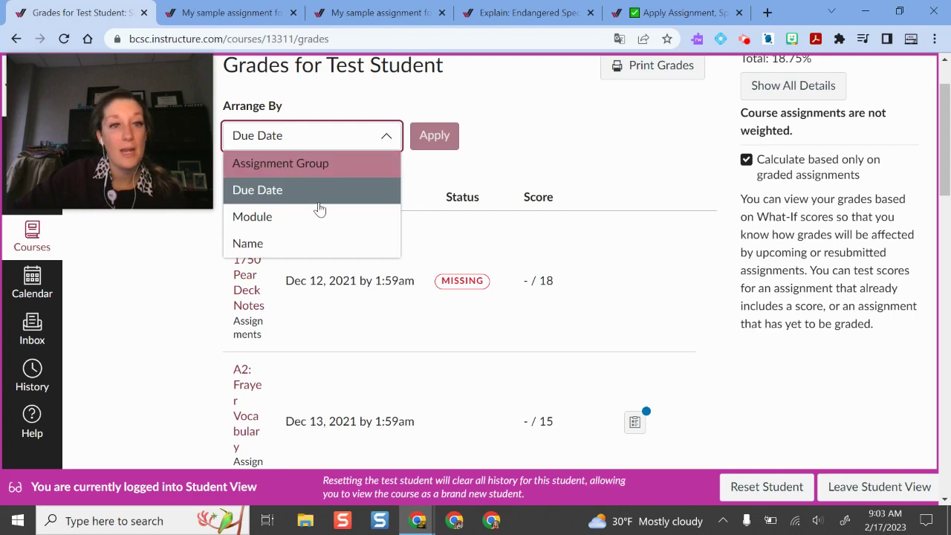
left_click(598, 162)
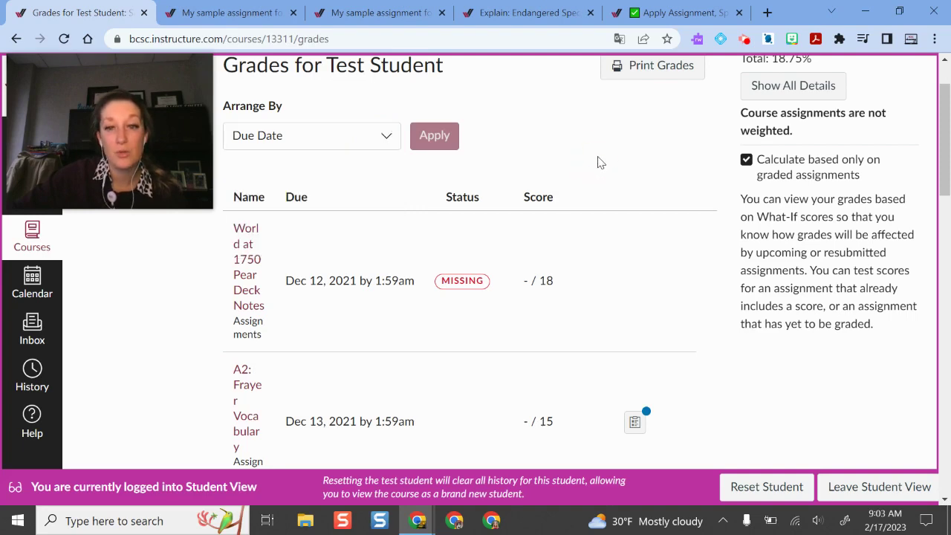
scroll(600, 162, "down", 1)
scroll(599, 162, "up", 2)
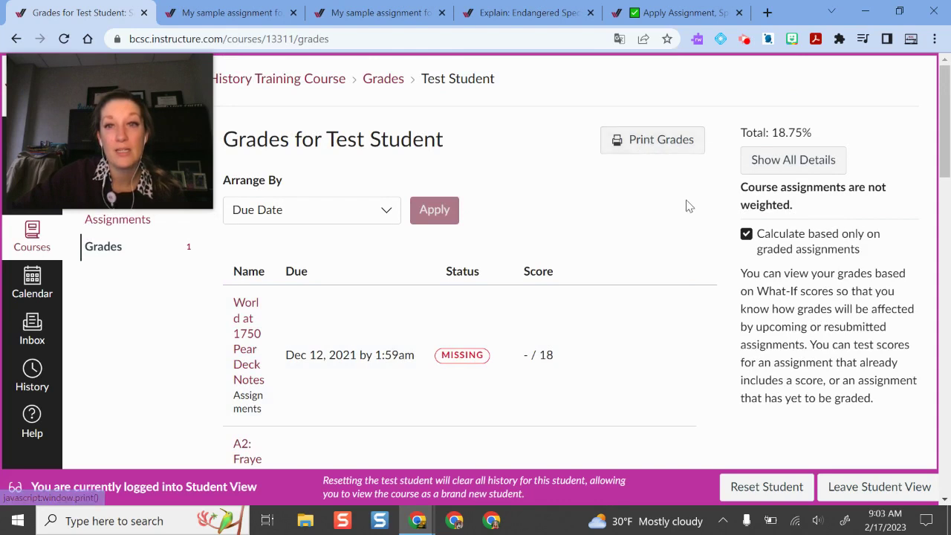
scroll(874, 211, "down", 1)
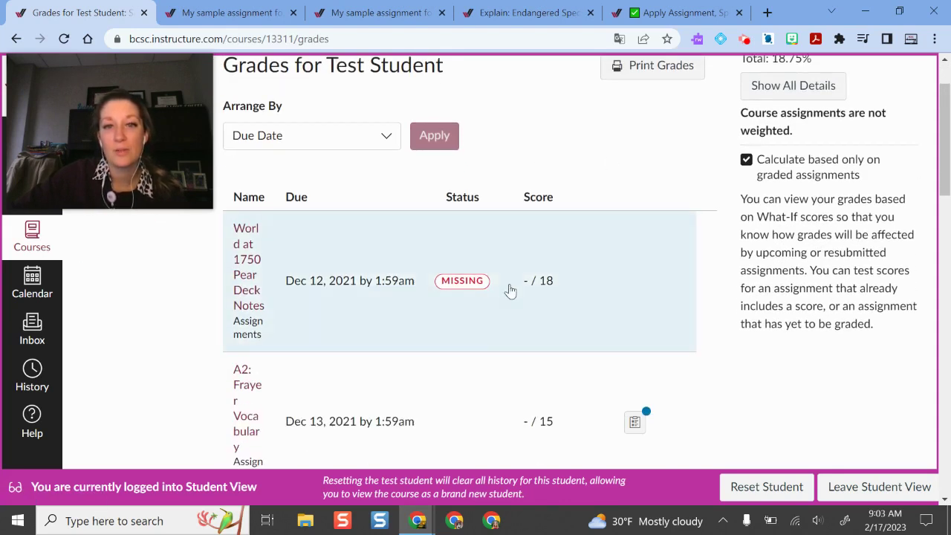
Try a What-If score of 9 for World at 1750 Pear Deck Notes, and revert to the actual score.
left_click(534, 289)
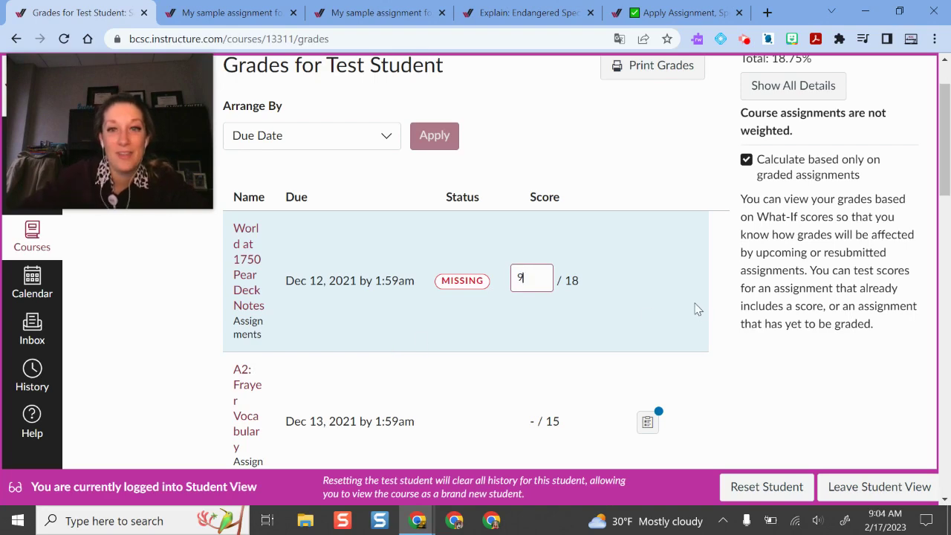
key("Return")
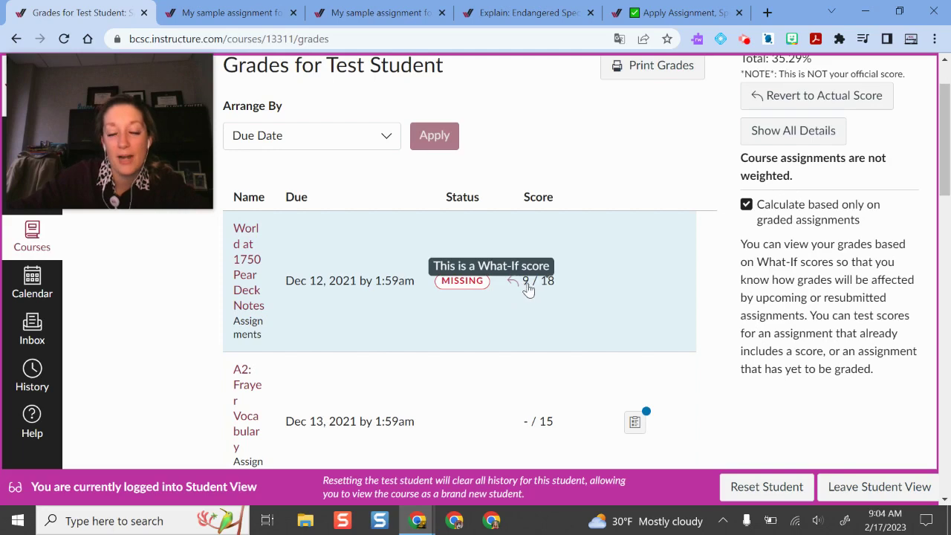
scroll(734, 289, "up", 1)
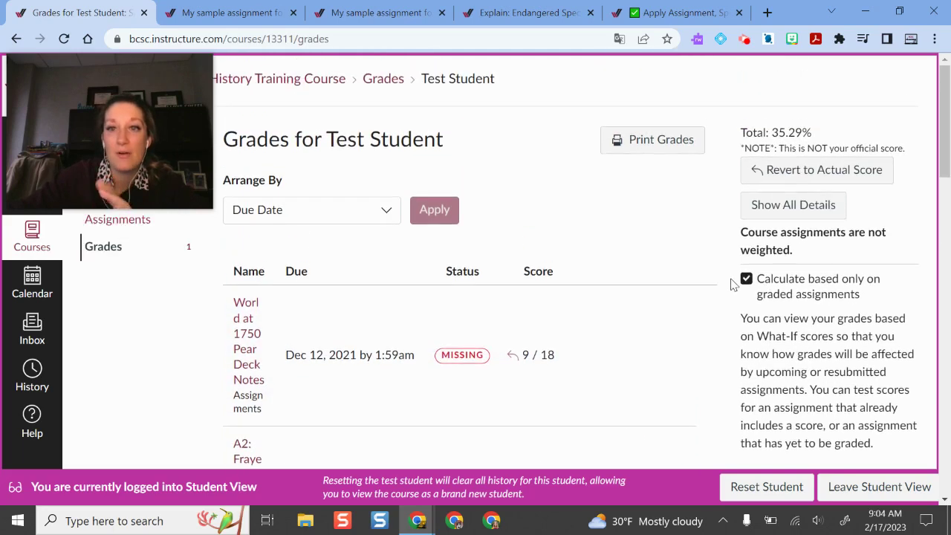
left_click_drag(775, 129, 845, 134)
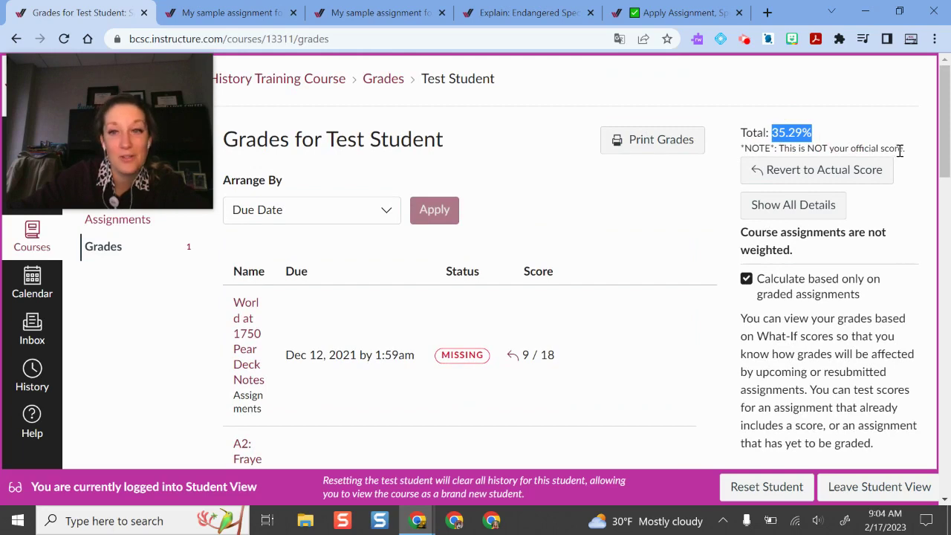
left_click(870, 175)
Open the rubric results for A2: Frayer Vocabulary and examine the ratings per criterion.
scroll(603, 329, "down", 1)
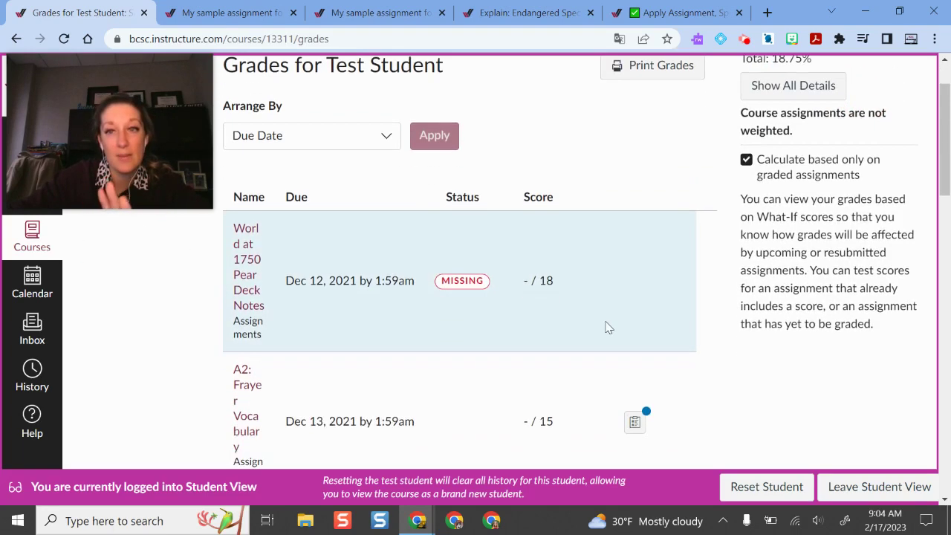
scroll(606, 237, "down", 2)
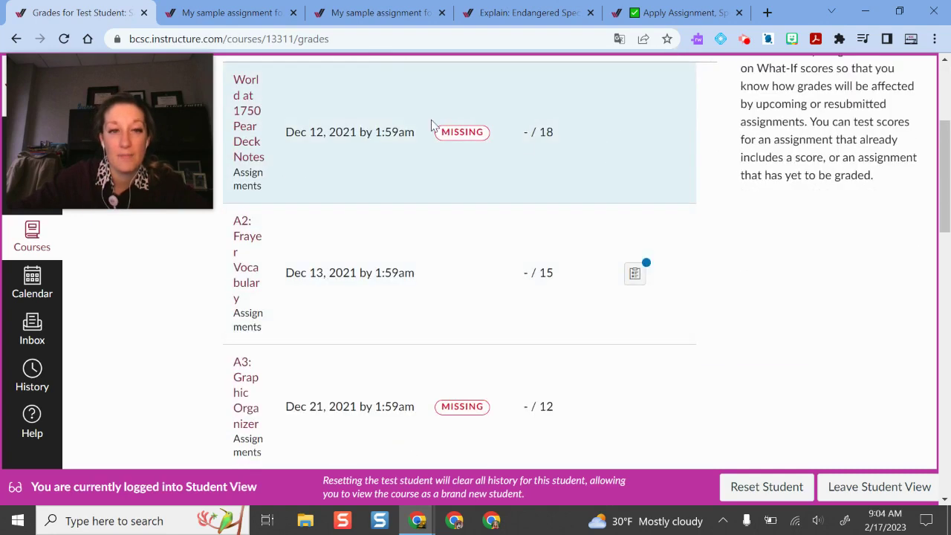
scroll(466, 207, "down", 1)
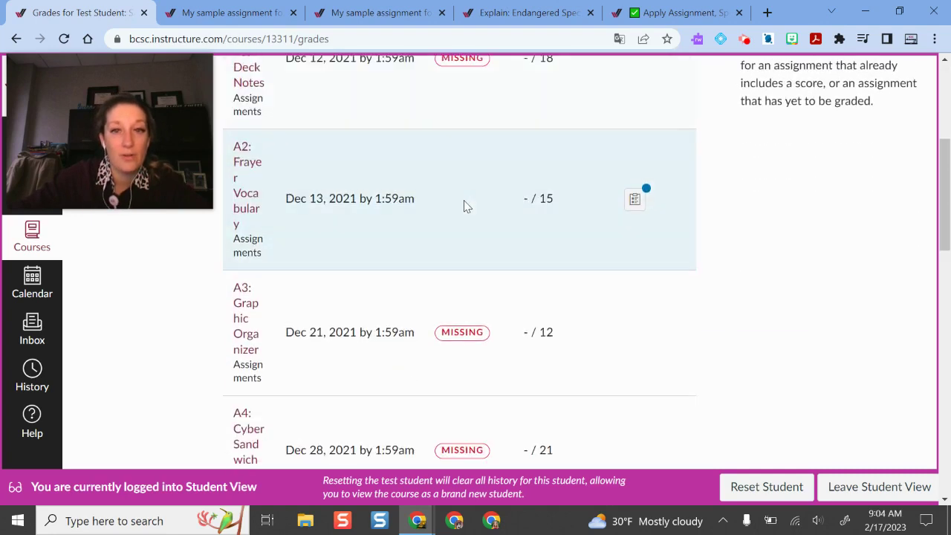
left_click(636, 198)
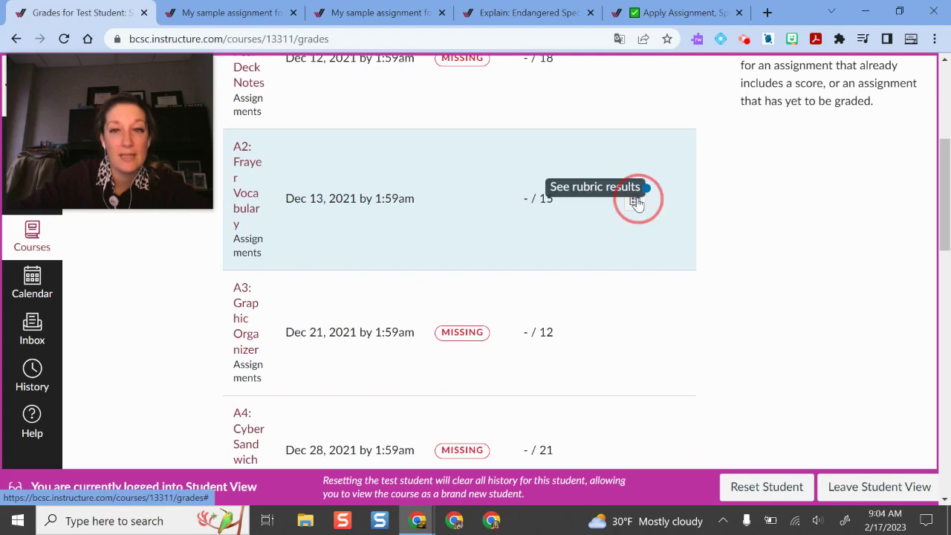
scroll(675, 228, "down", 2)
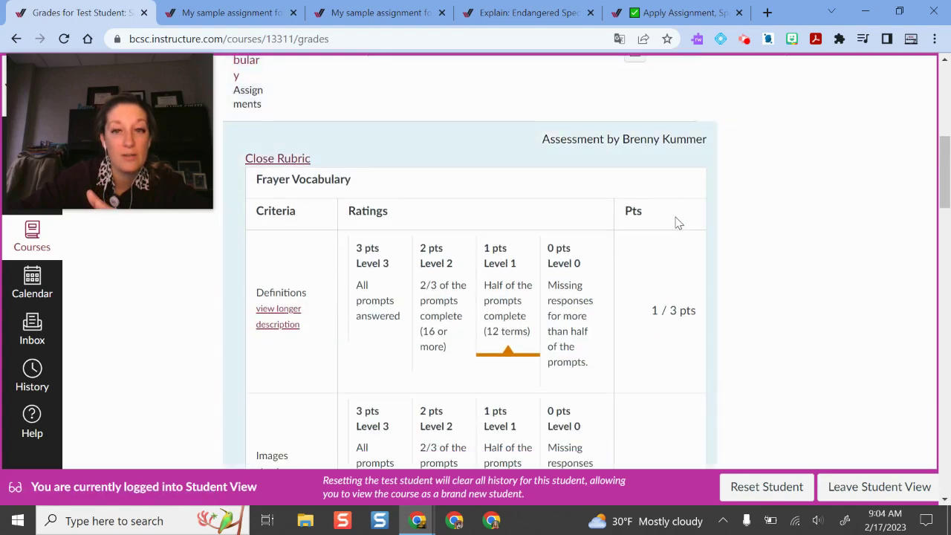
Review the remaining A2: Frayer Vocabulary rubric criteria and the rest of the assignments in the test student's grades list.
scroll(676, 219, "down", 2)
scroll(666, 184, "up", 4)
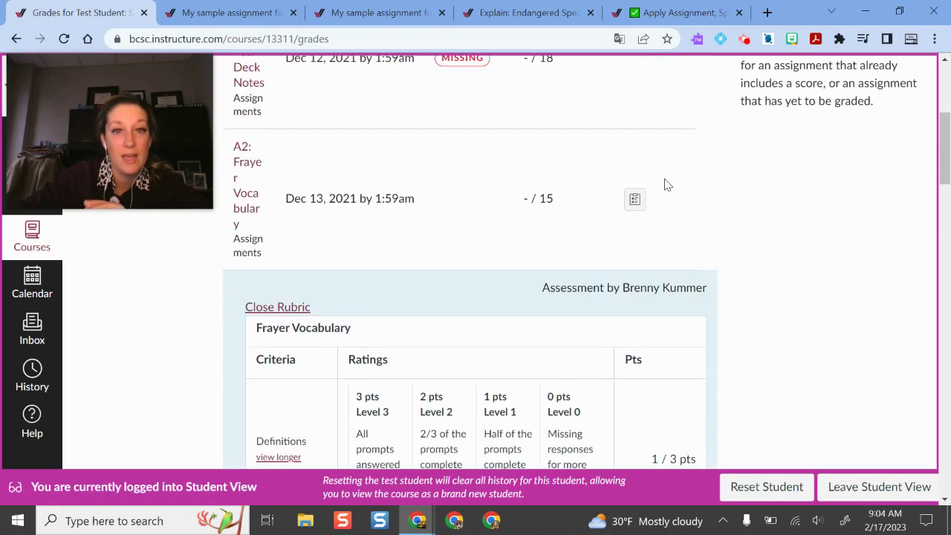
scroll(666, 184, "down", 3)
scroll(667, 185, "down", 10)
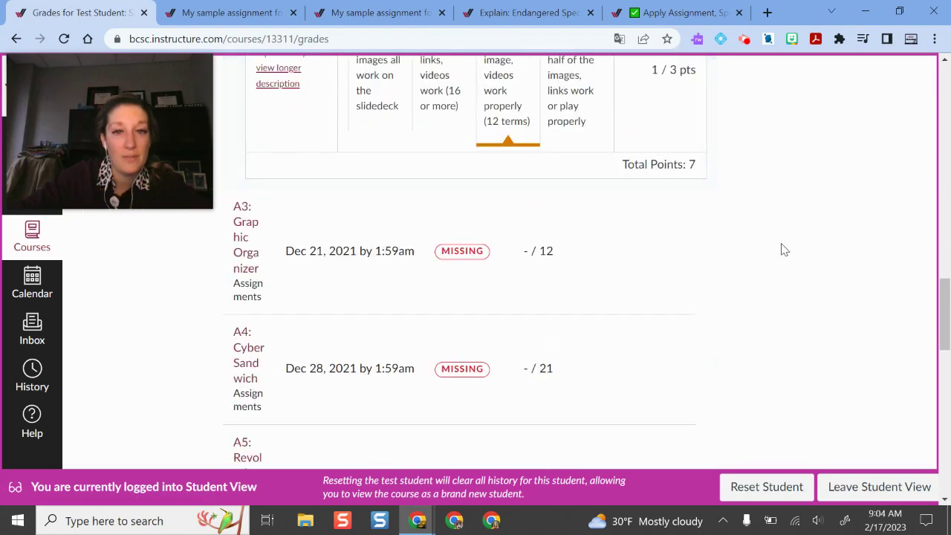
scroll(768, 258, "down", 5)
scroll(769, 260, "down", 2)
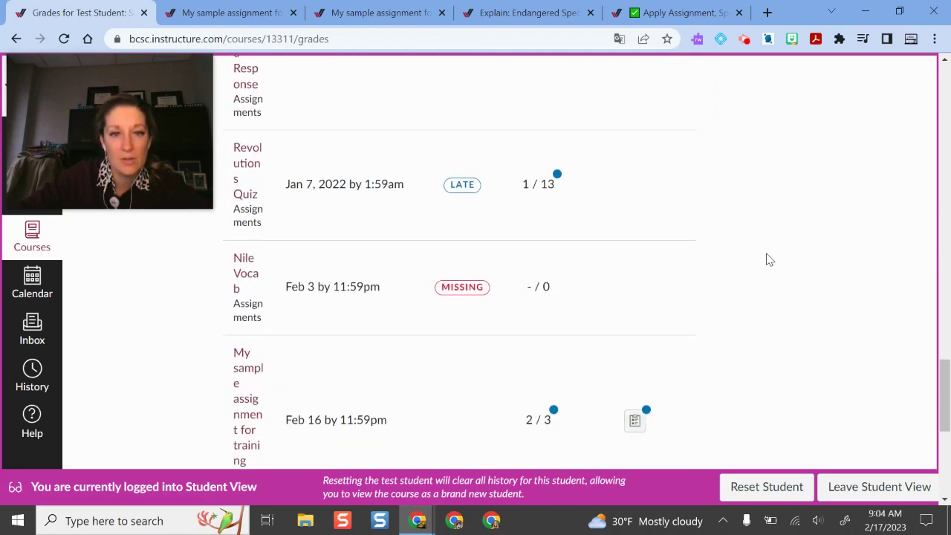
scroll(770, 258, "down", 3)
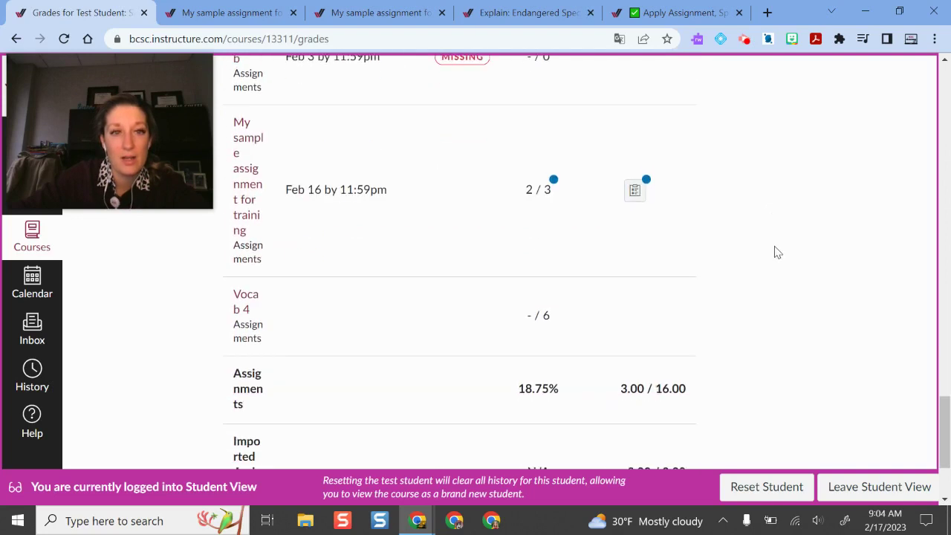
Open the rubric results for "My sample assignment for training" in the grades list and examine the Definitions rating.
left_click(555, 187)
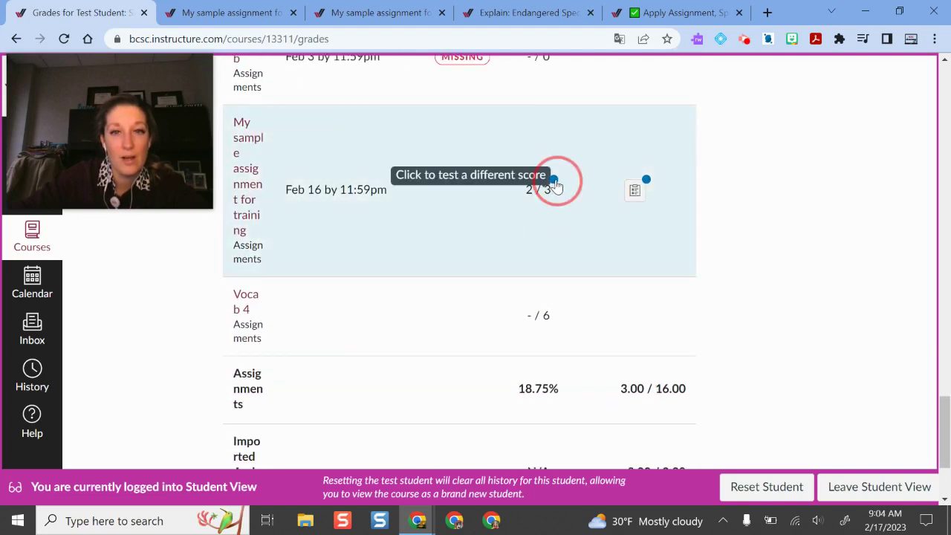
key("Escape")
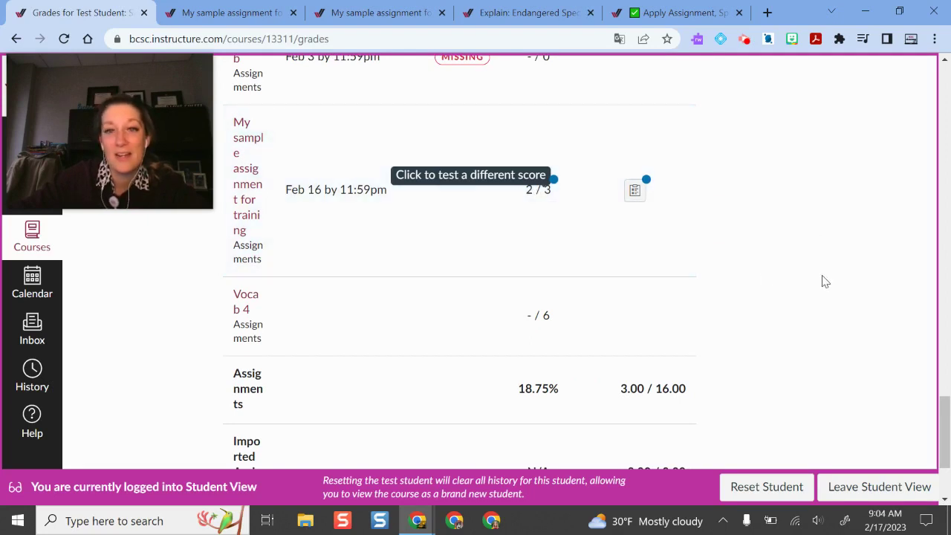
left_click(637, 192)
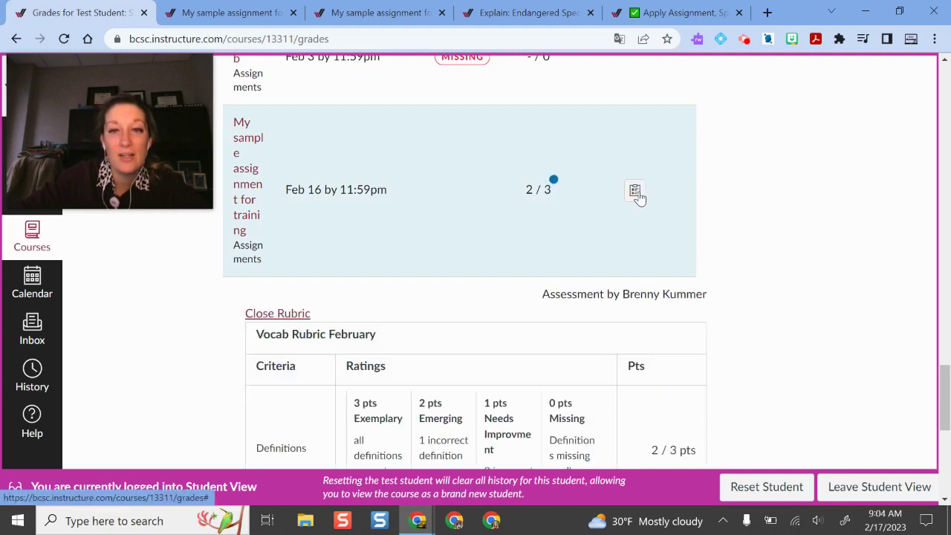
scroll(698, 243, "down", 3)
scroll(610, 301, "up", 4)
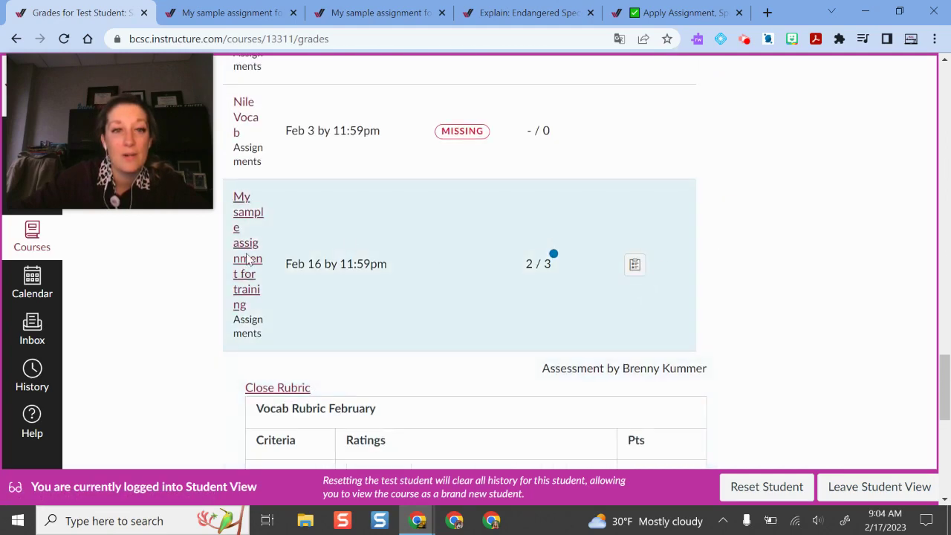
Open the submission details for "My sample assignment for training" and examine its comment area and Vocab Rubric February results, closing the rubric when done.
left_click(251, 264)
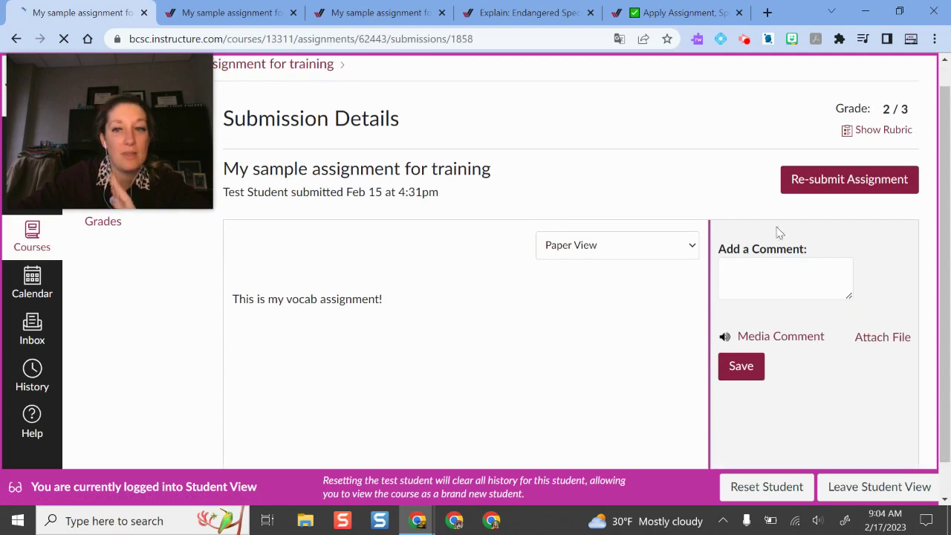
left_click(756, 276)
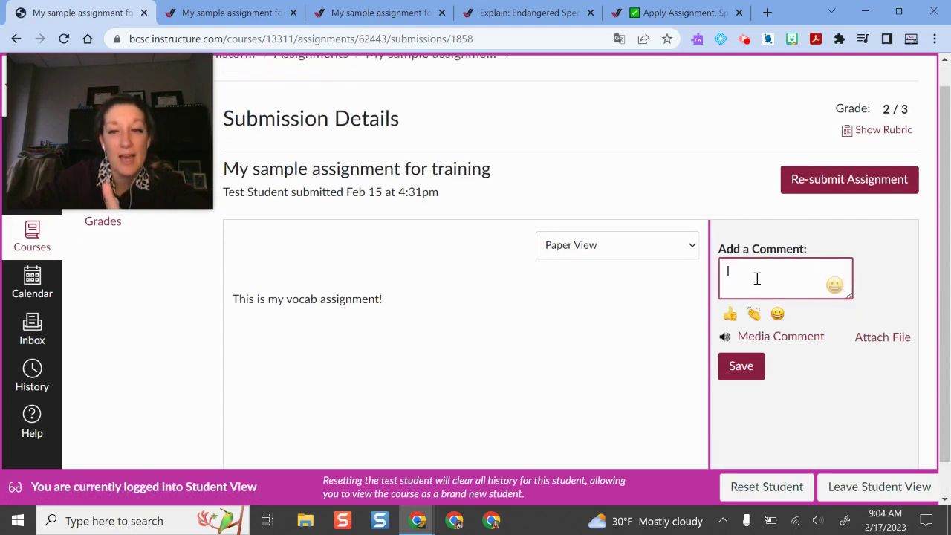
left_click(884, 134)
scroll(877, 274, "down", 1)
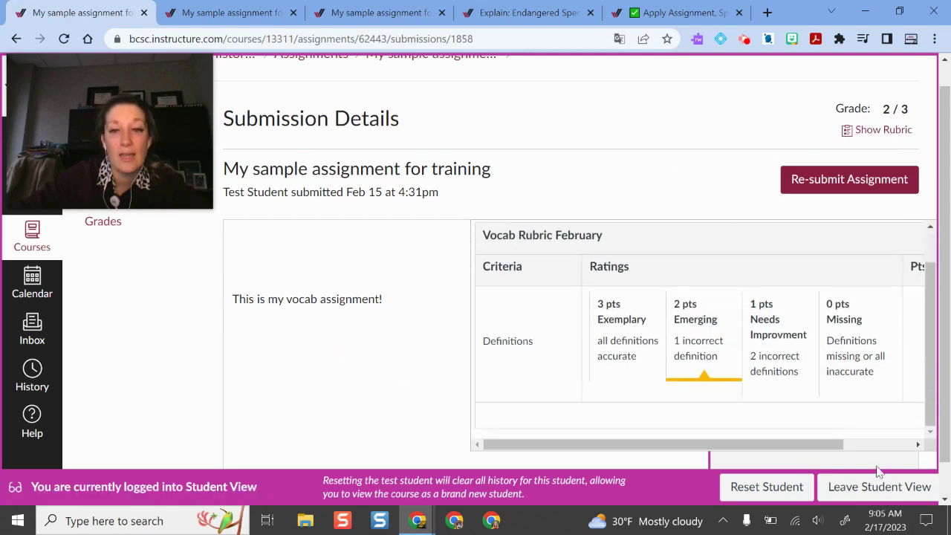
scroll(848, 336, "down", 1)
left_click_drag(838, 403, 906, 406)
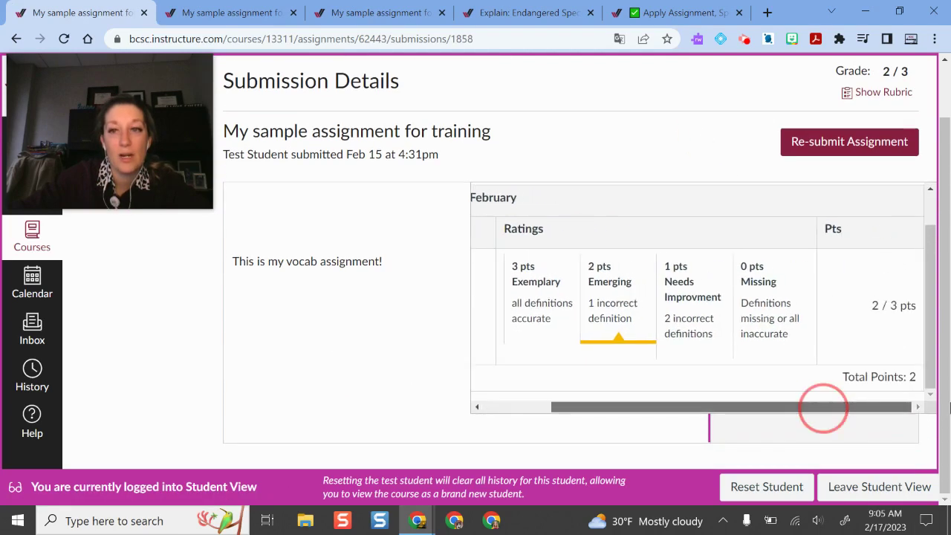
scroll(839, 297, "up", 1)
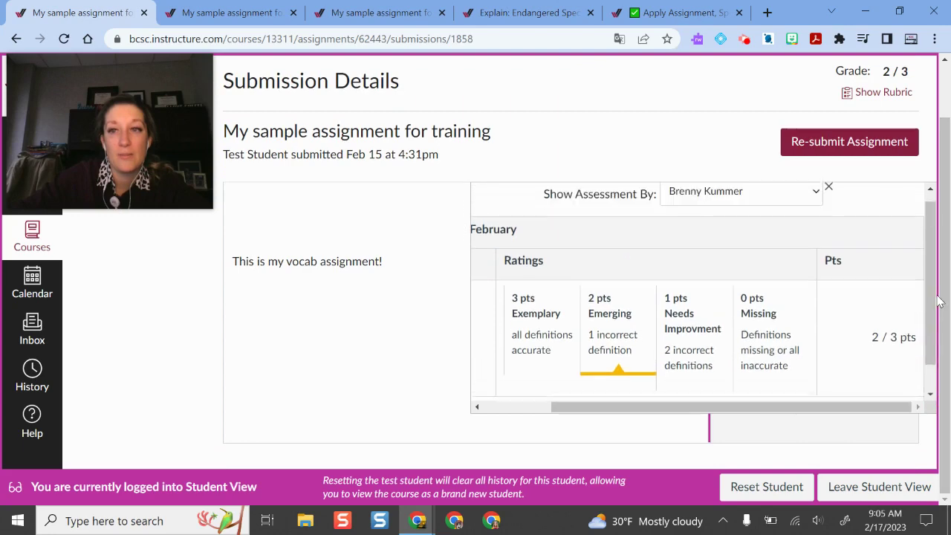
left_click(829, 198)
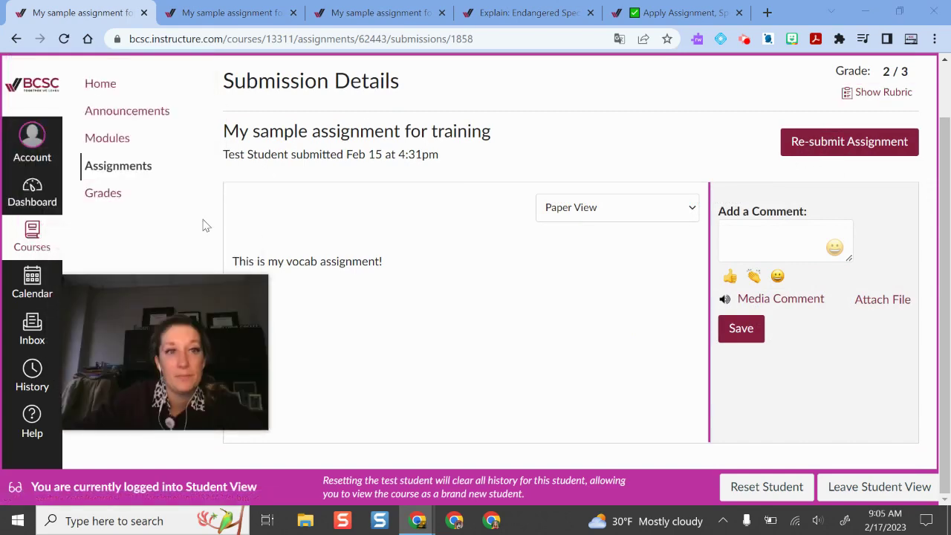
Return to the test student's Grades page, and open the teacher Gradebook of the Sample World History Training Course.
left_click(113, 199)
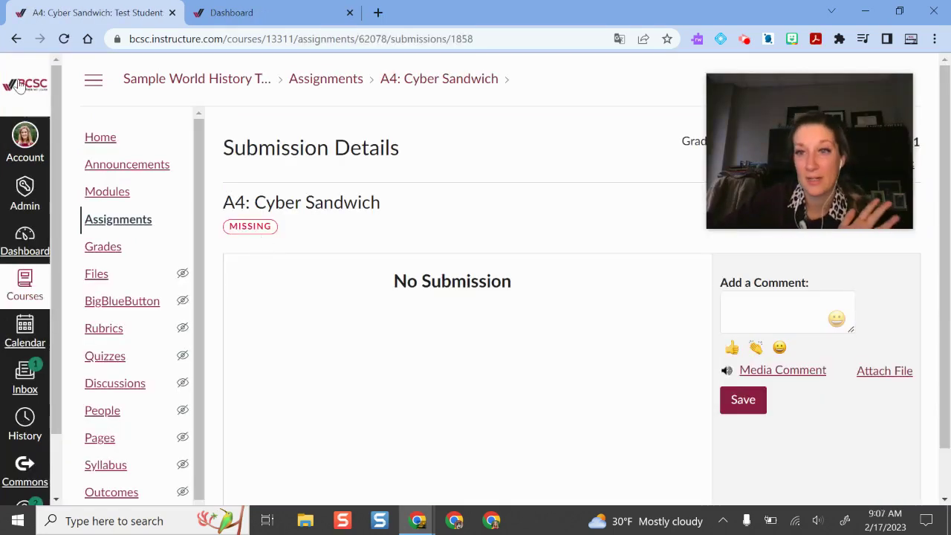
left_click(105, 252)
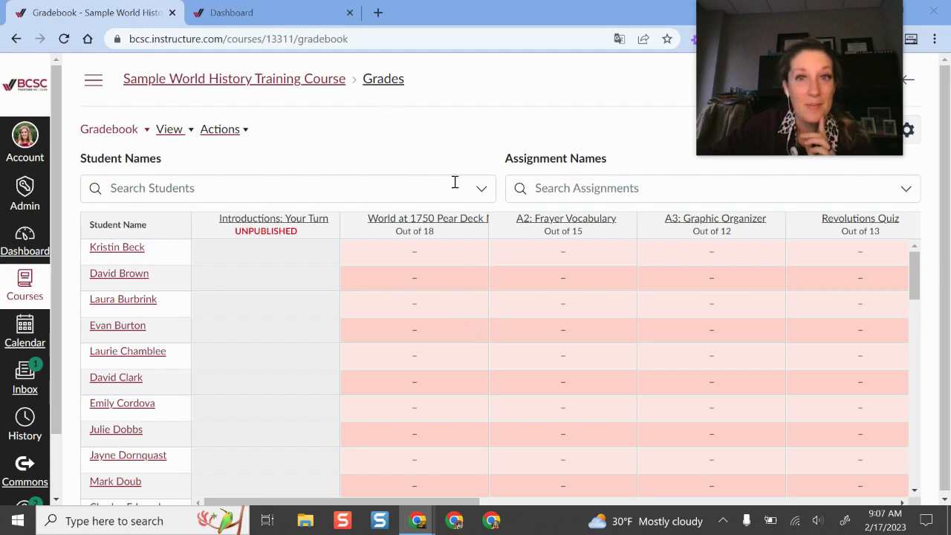
mouse_move(782, 101)
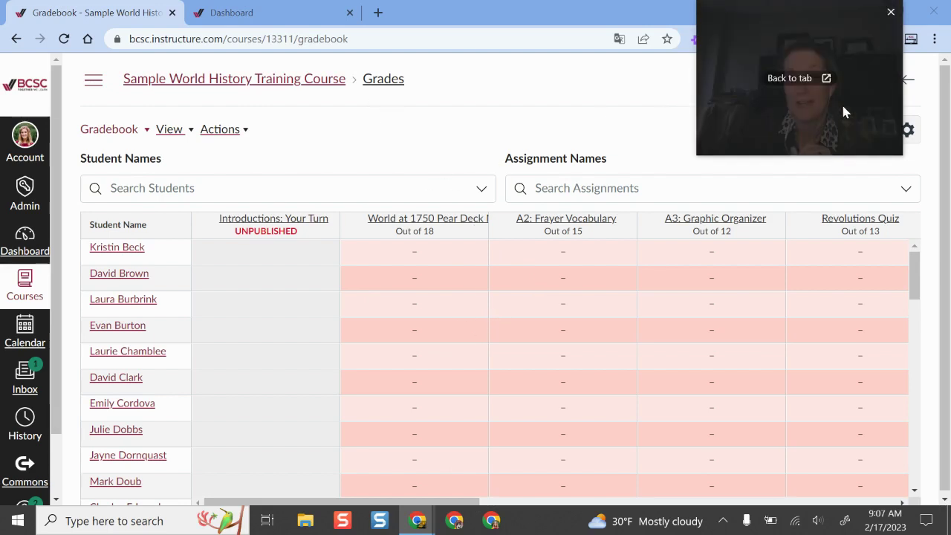
left_click_drag(844, 112, 883, 197)
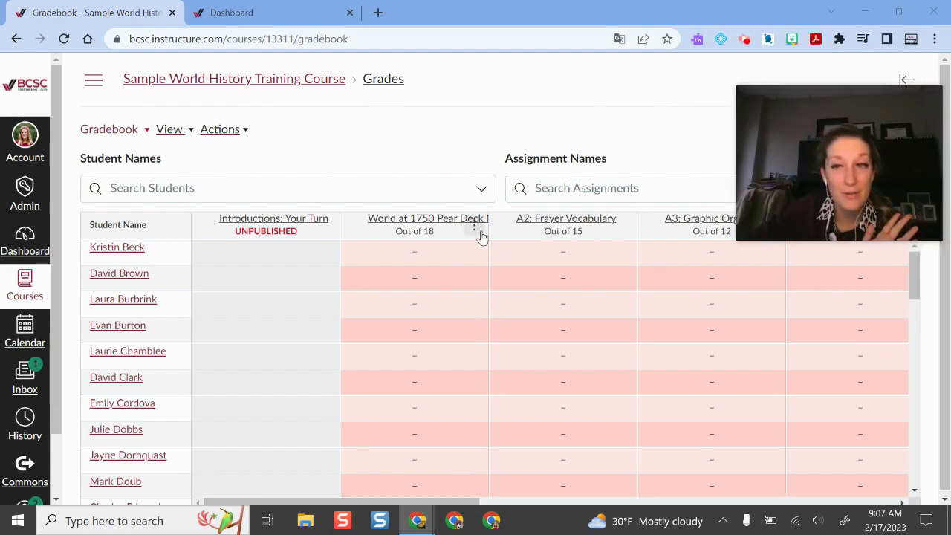